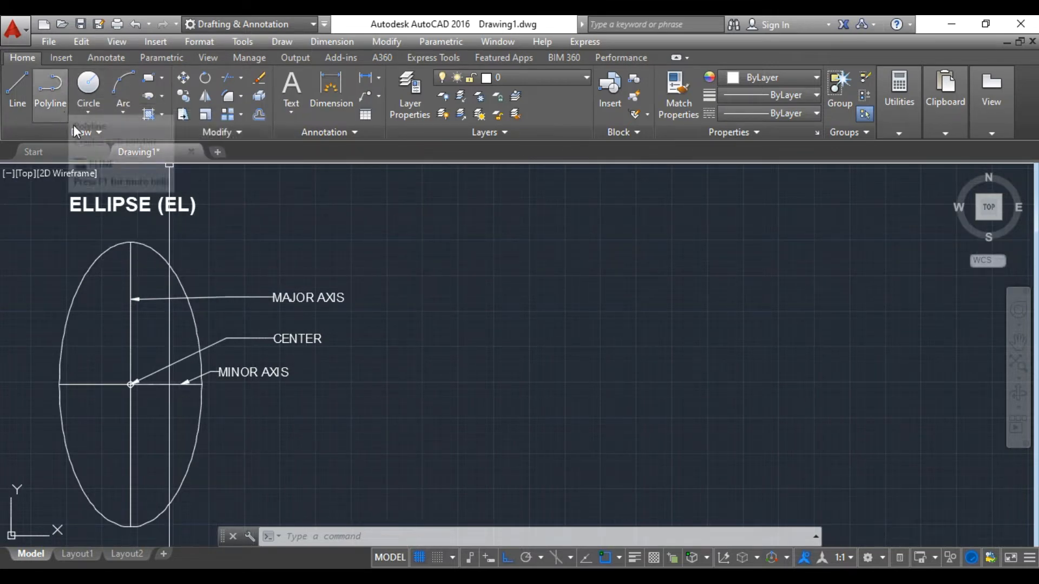
Step: Draw an ellipse by axis endpoints in the empty area beside the labelled example, with a vertical axis of 50 and other-axis distance of 12.5
click(162, 96)
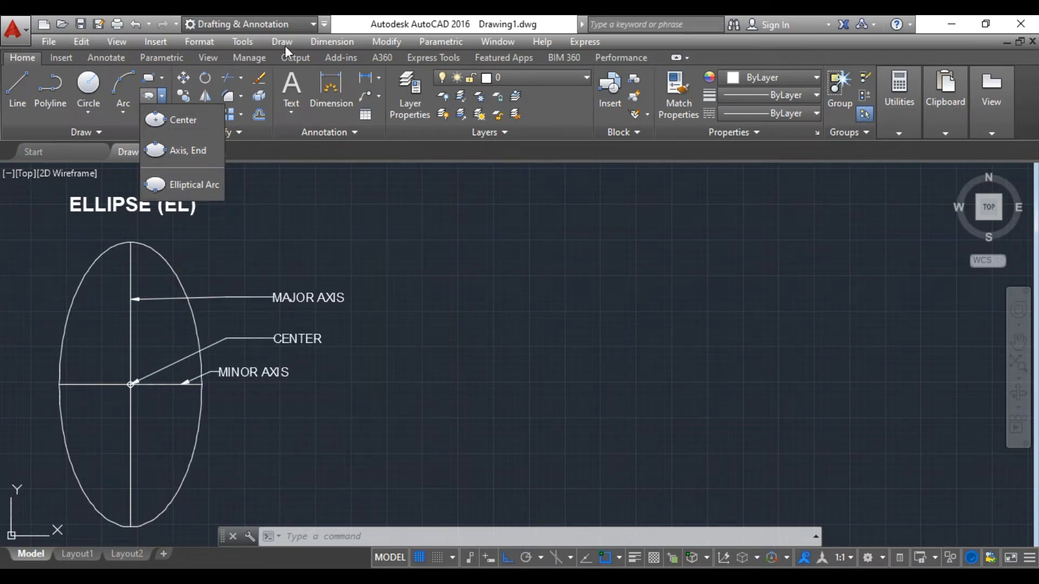
click(284, 43)
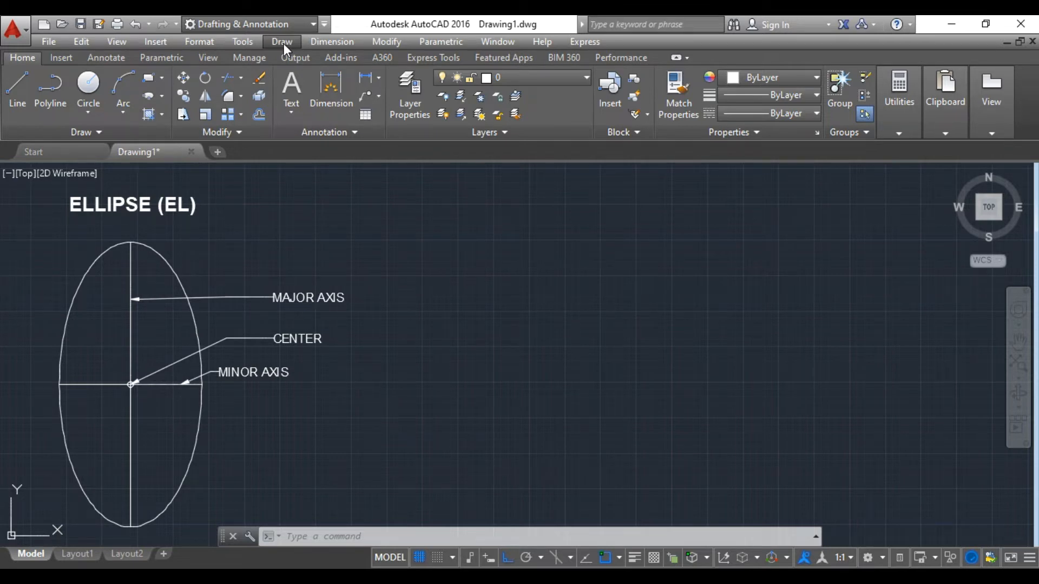
click(283, 40)
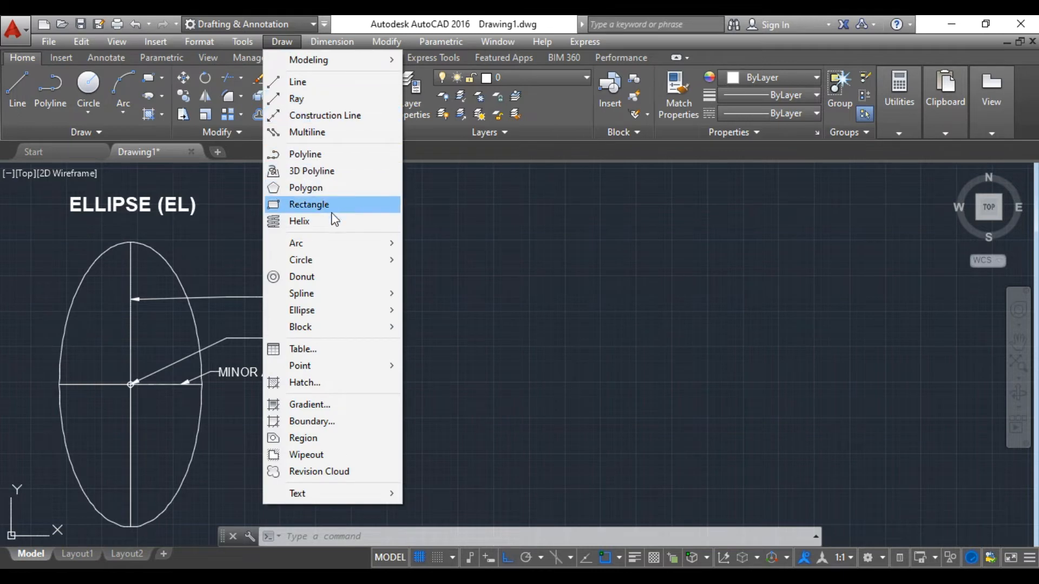
mouse_move(344, 313)
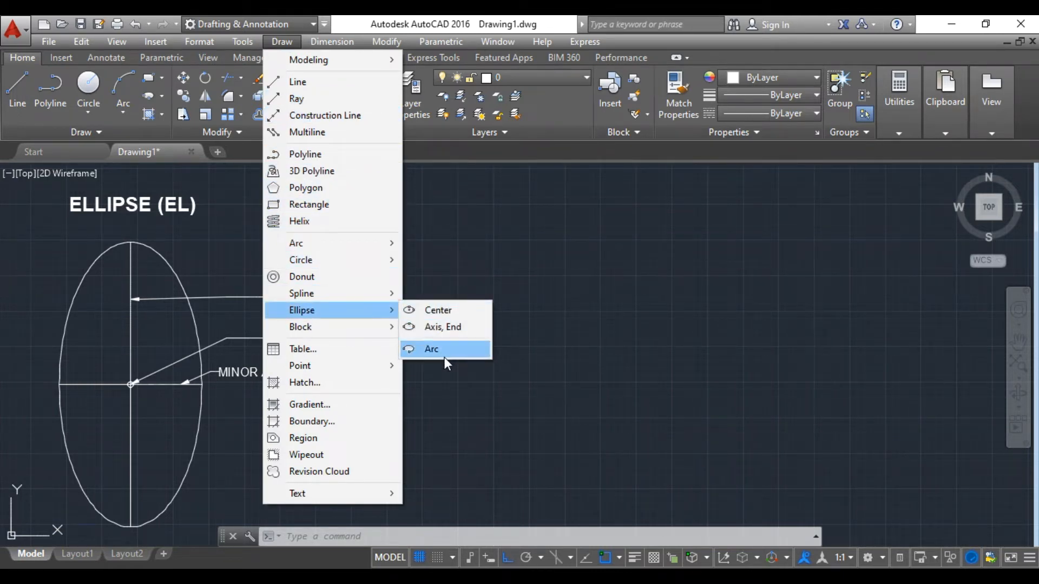
click(443, 329)
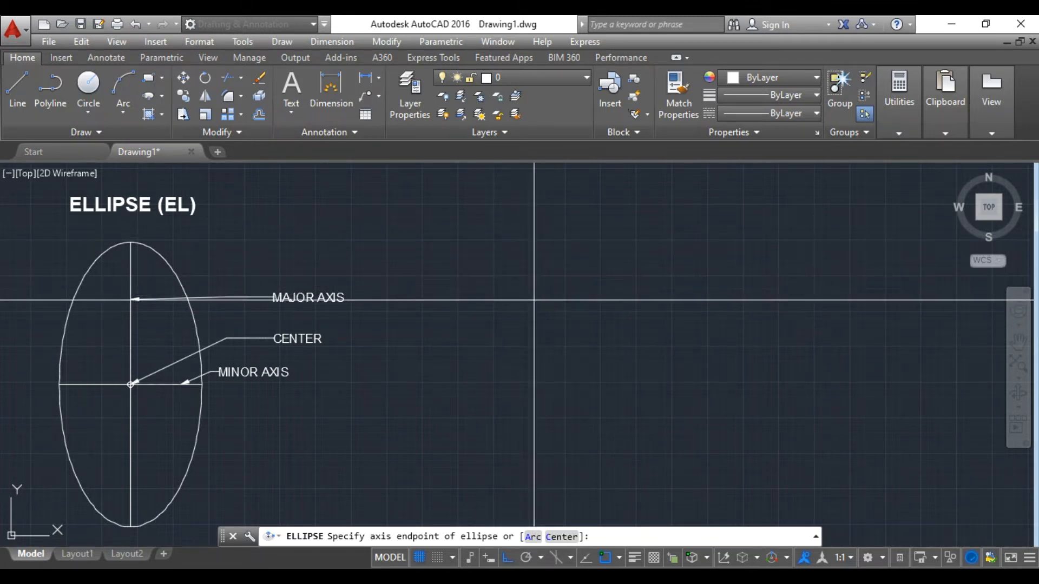
click(530, 240)
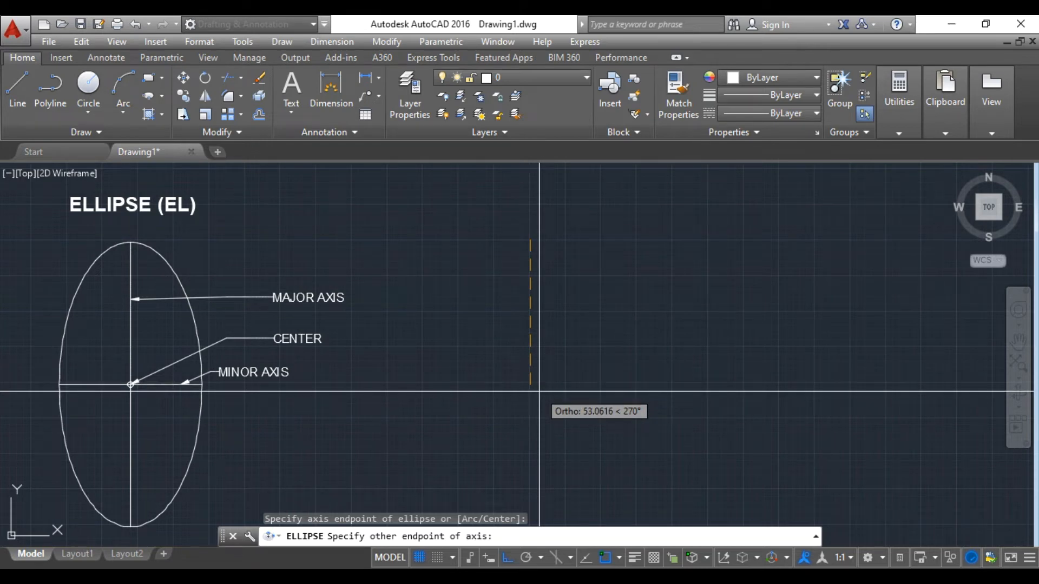
text(50)
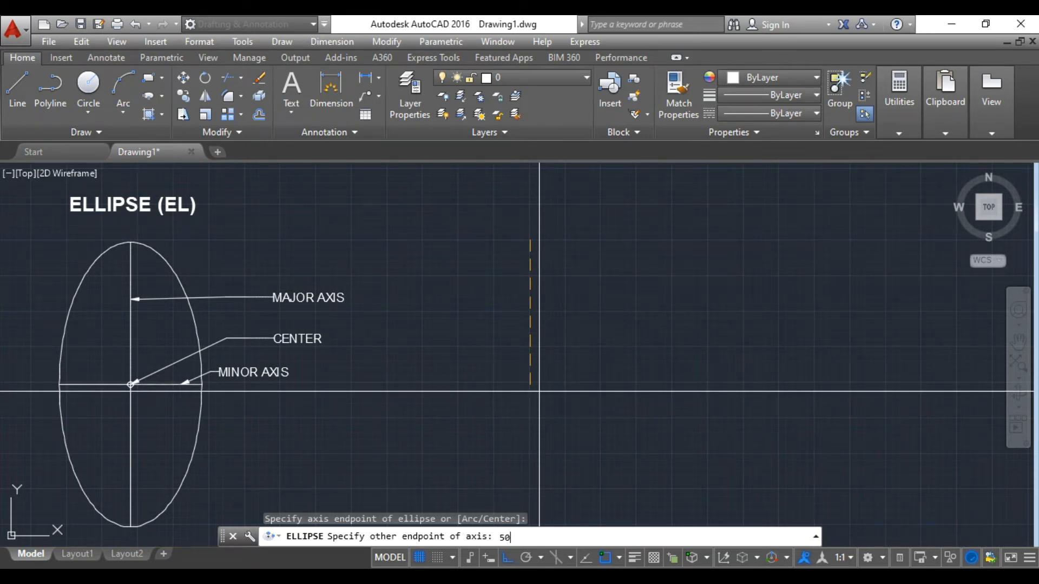
key(Return)
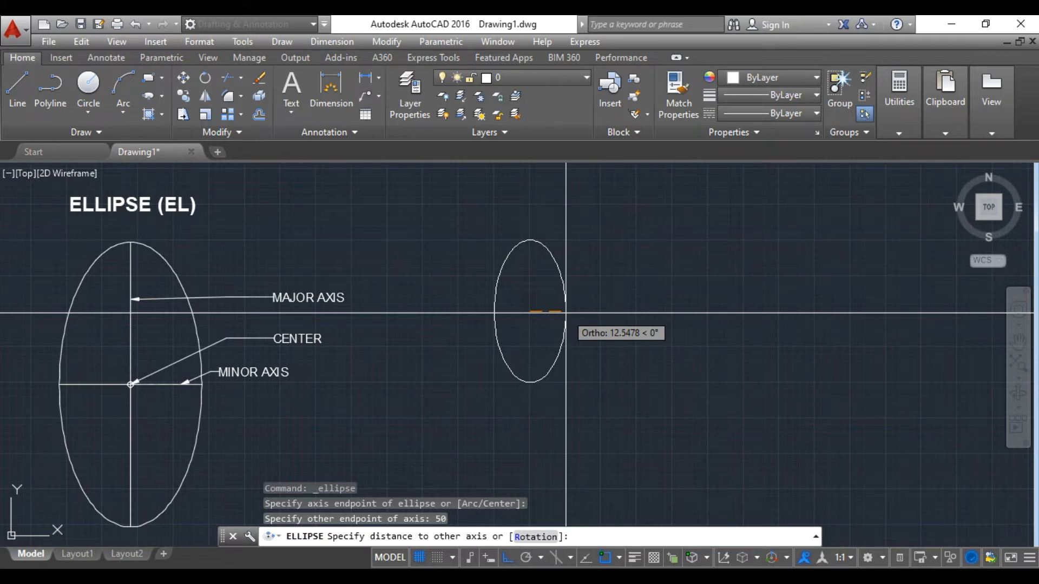
text(12.5)
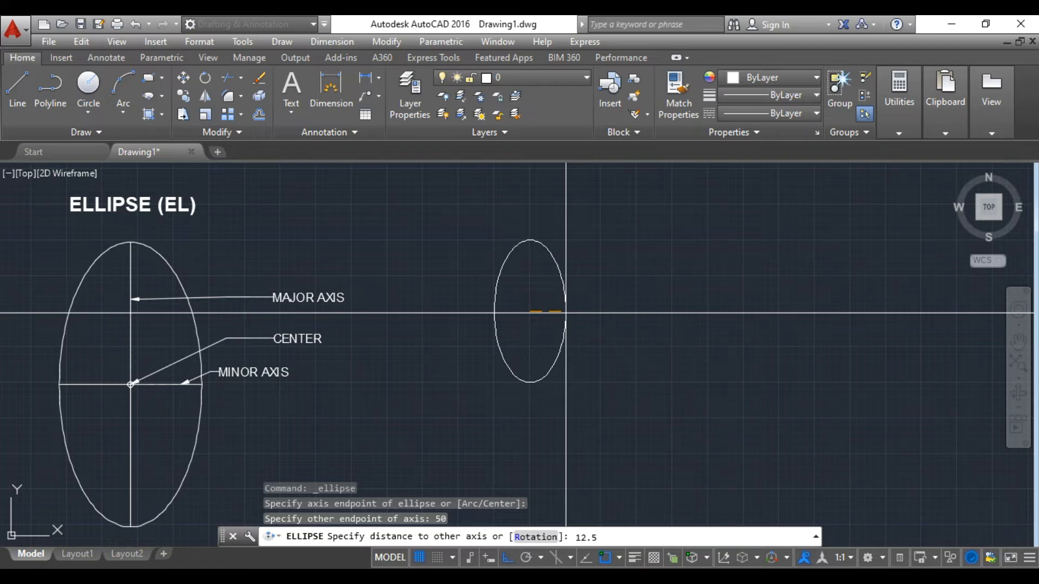
key(Return)
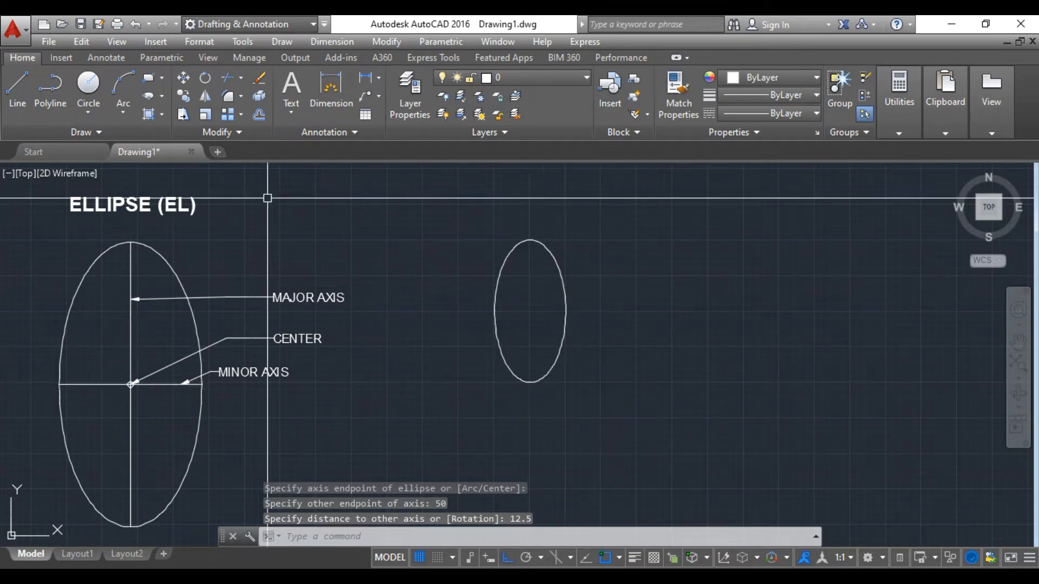
Step: Add a linear dimension for the new ellipse's full vertical axis, placing the dimension line between the ellipse and the labelled example
click(162, 97)
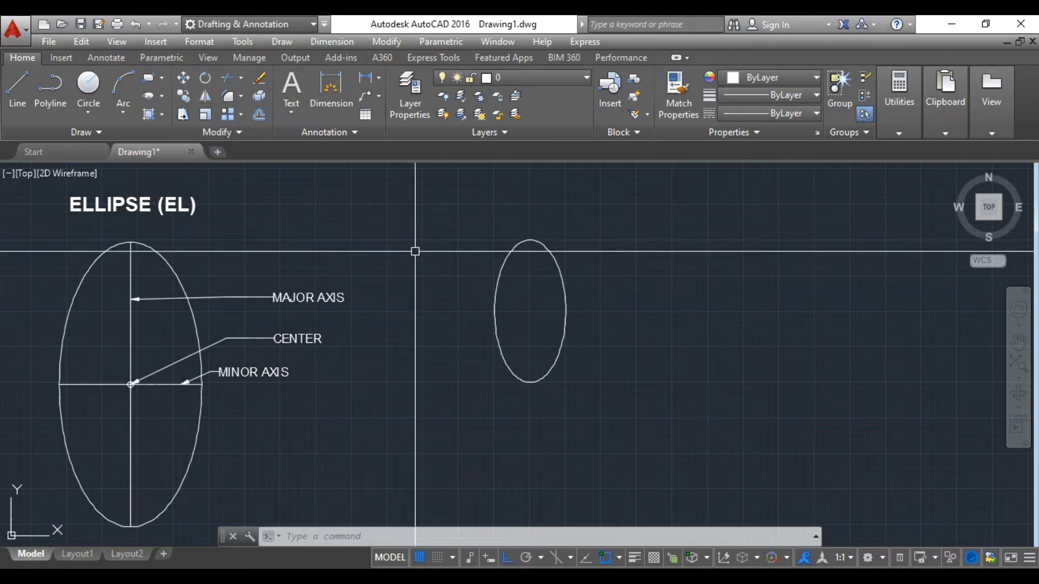
click(399, 234)
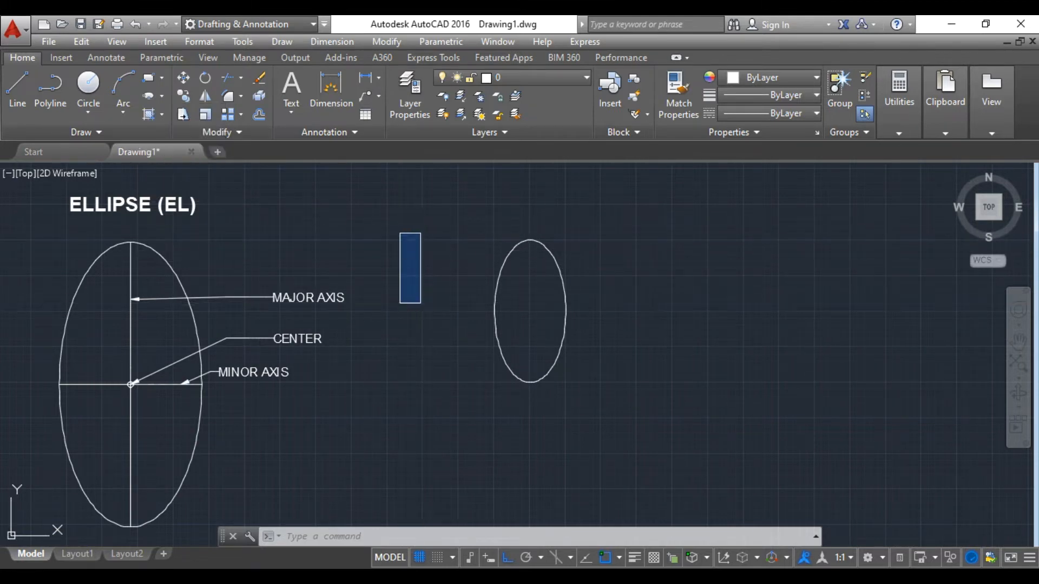
click(366, 78)
click(530, 240)
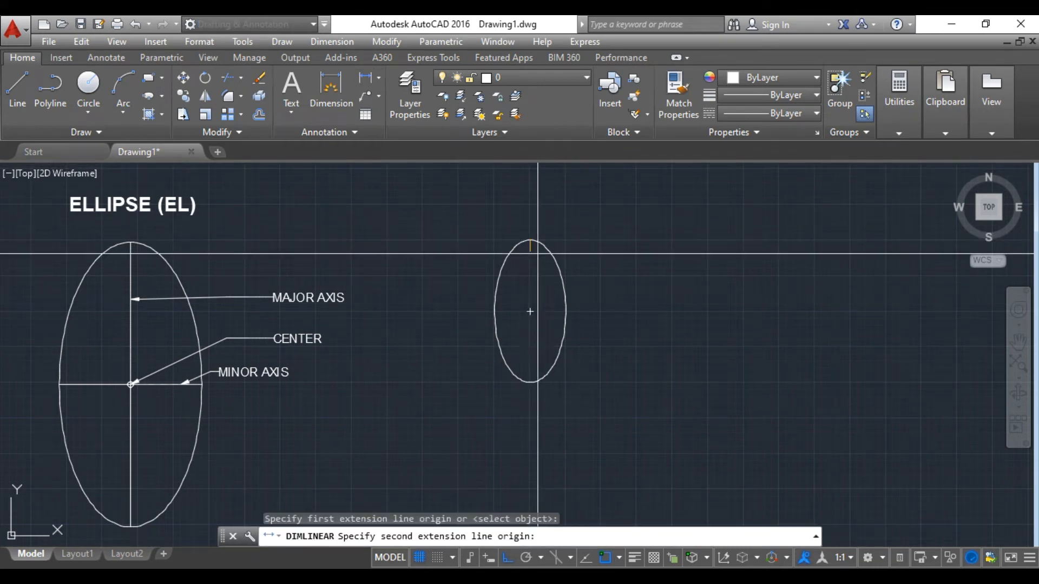
click(531, 383)
click(468, 376)
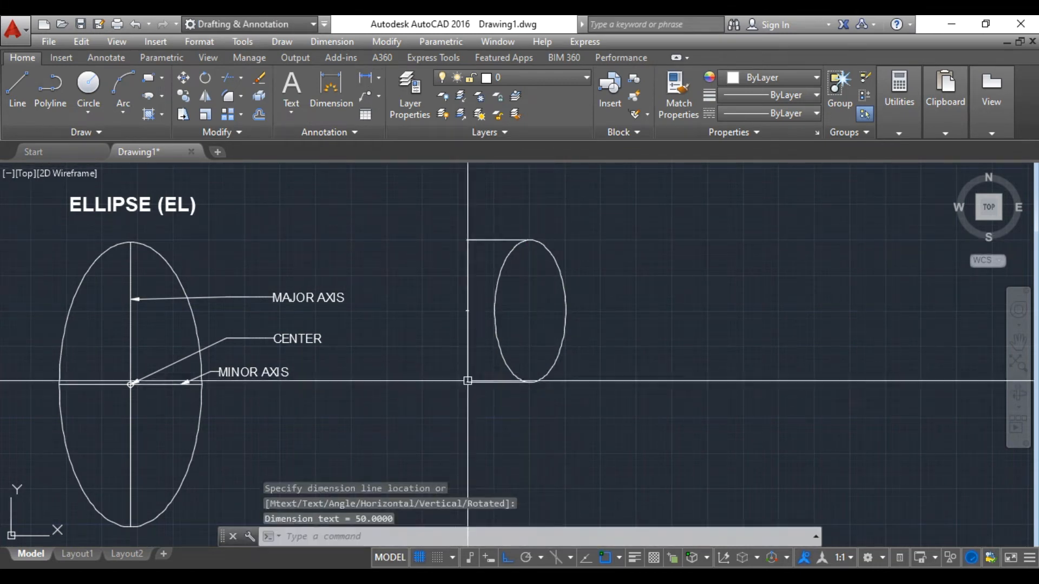
Step: Set the text height of the vertical axis dimension to 3, then close its properties and deselect it
click(475, 360)
click(439, 348)
right_click(464, 349)
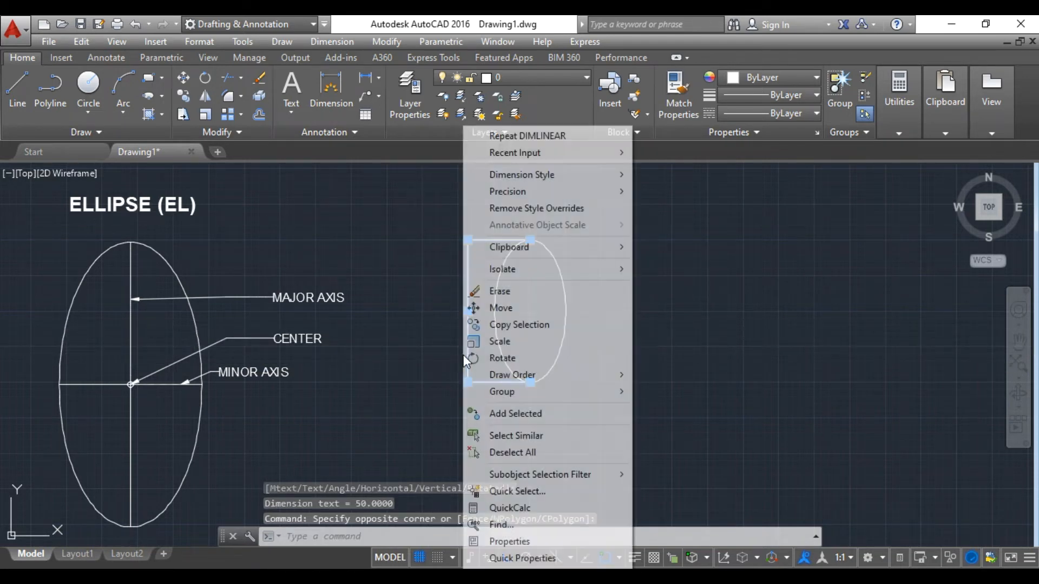
click(520, 542)
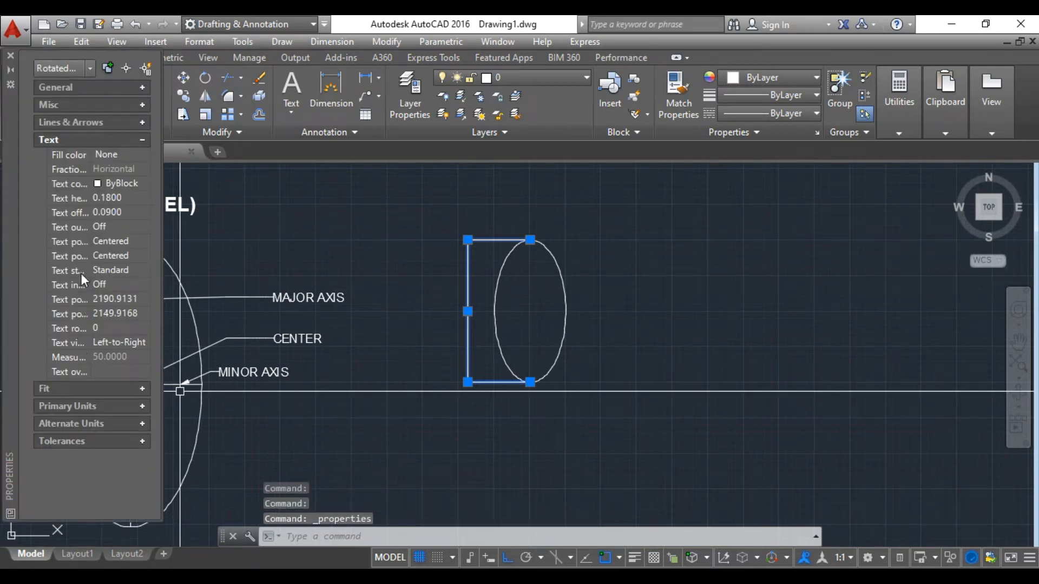
click(114, 212)
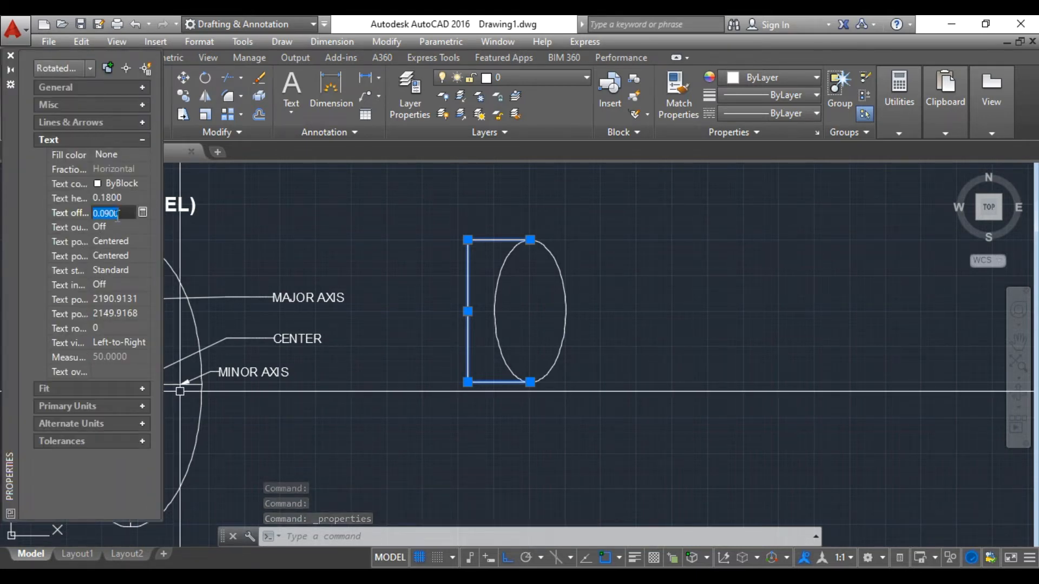
click(114, 198)
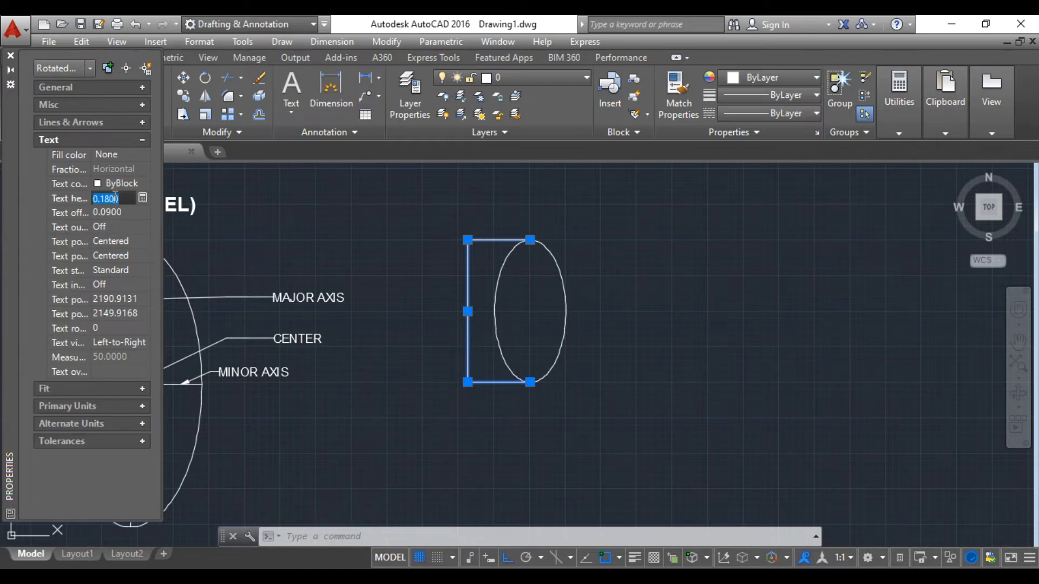
text(3)
key(Tab)
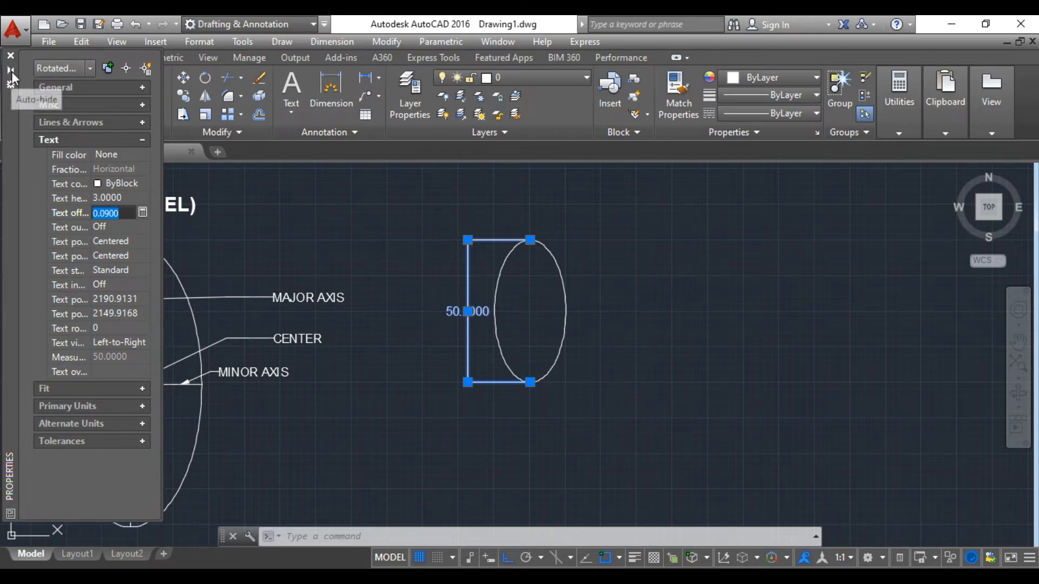
click(10, 56)
key(Escape)
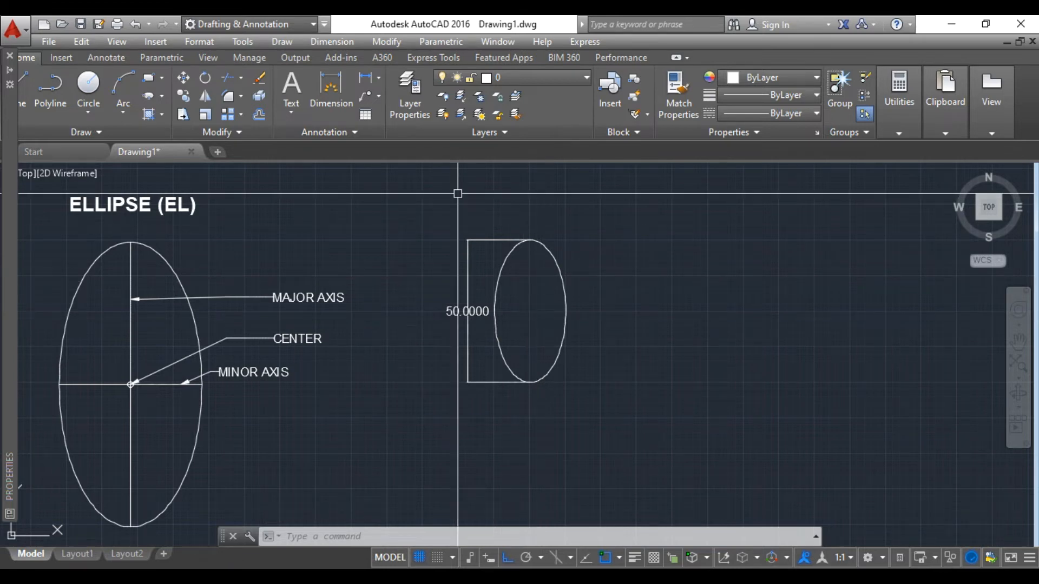
Step: Add a linear dimension from the new ellipse's center to its right quadrant, with the dimension line along the minor axis
click(366, 77)
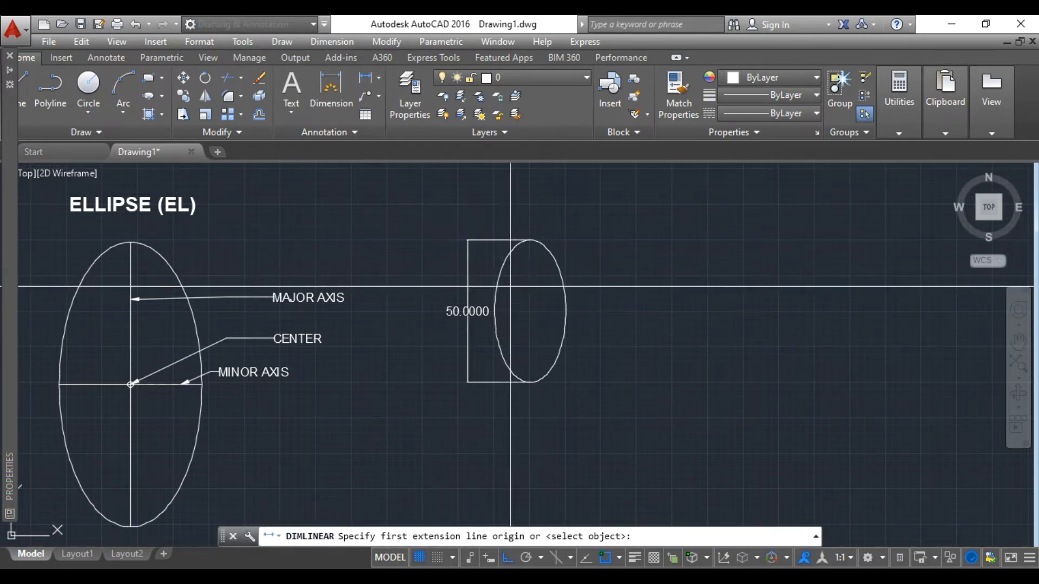
click(531, 309)
click(565, 311)
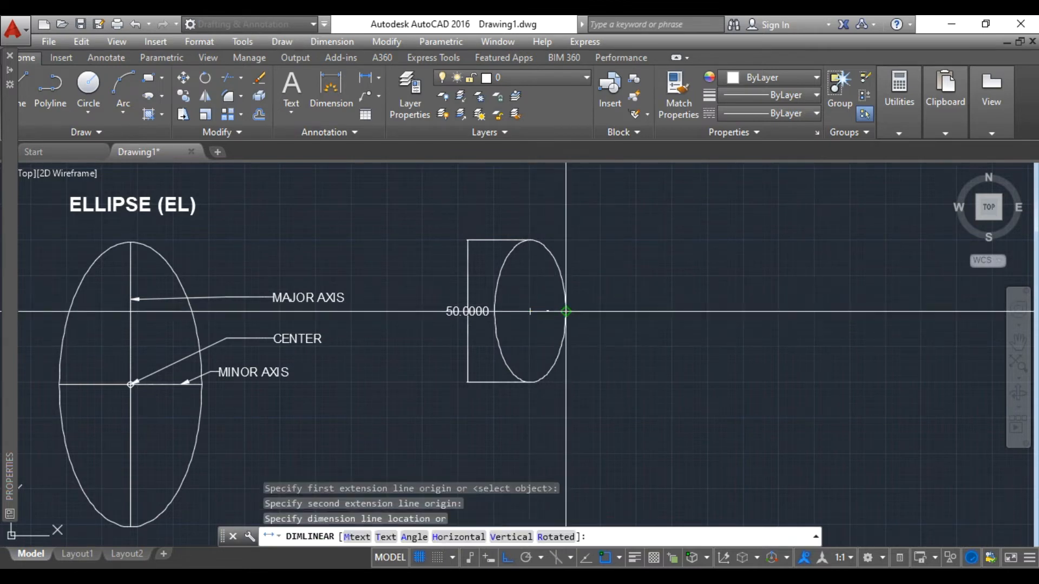
click(478, 313)
click(477, 313)
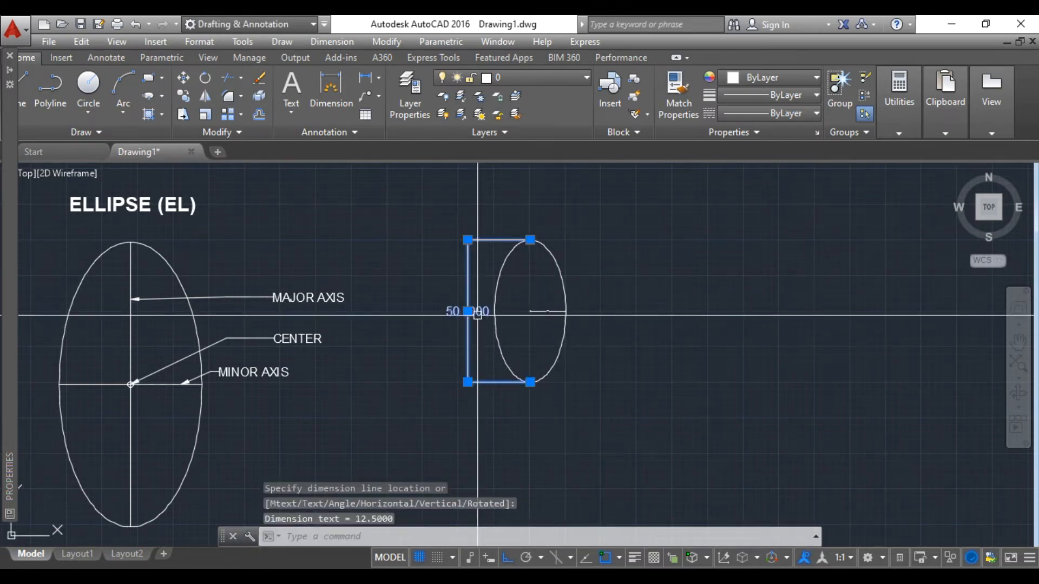
text(m)
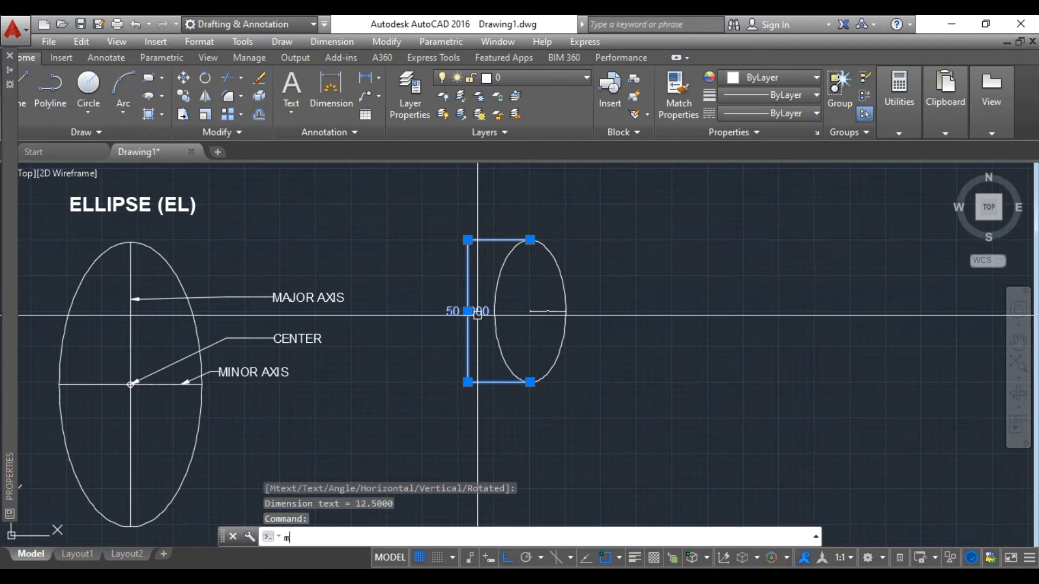
key(Return)
key(Escape)
Step: Set the text height of the ellipse's horizontal half-axis dimension to 3, then close its properties and deselect it
click(545, 312)
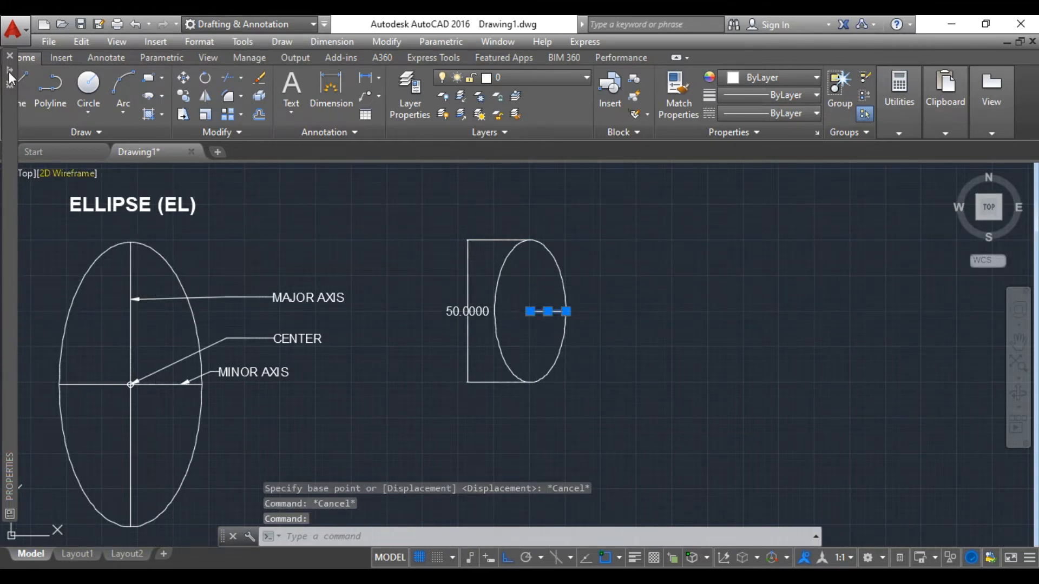
mouse_move(10, 78)
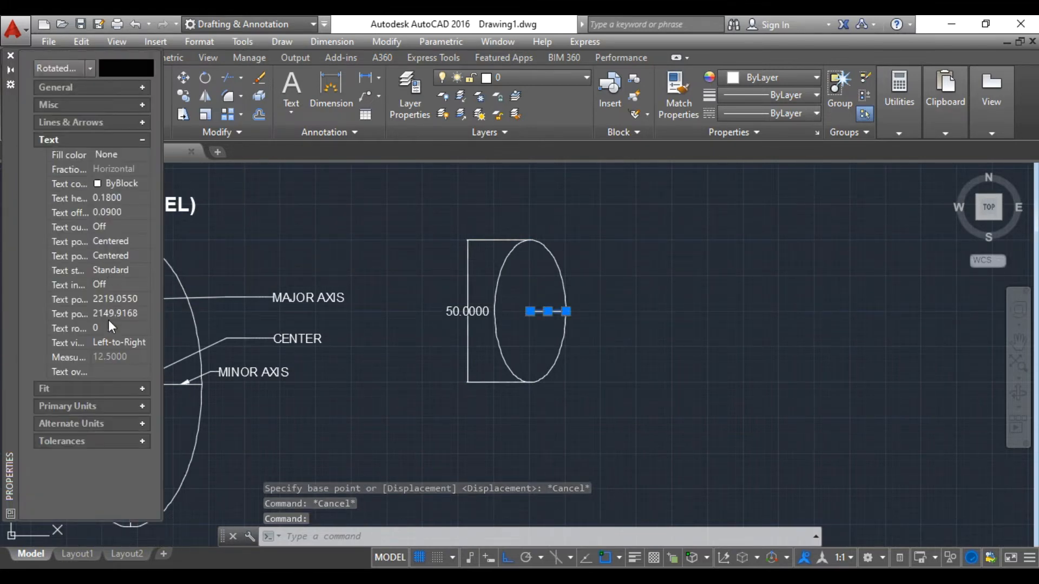
click(115, 198)
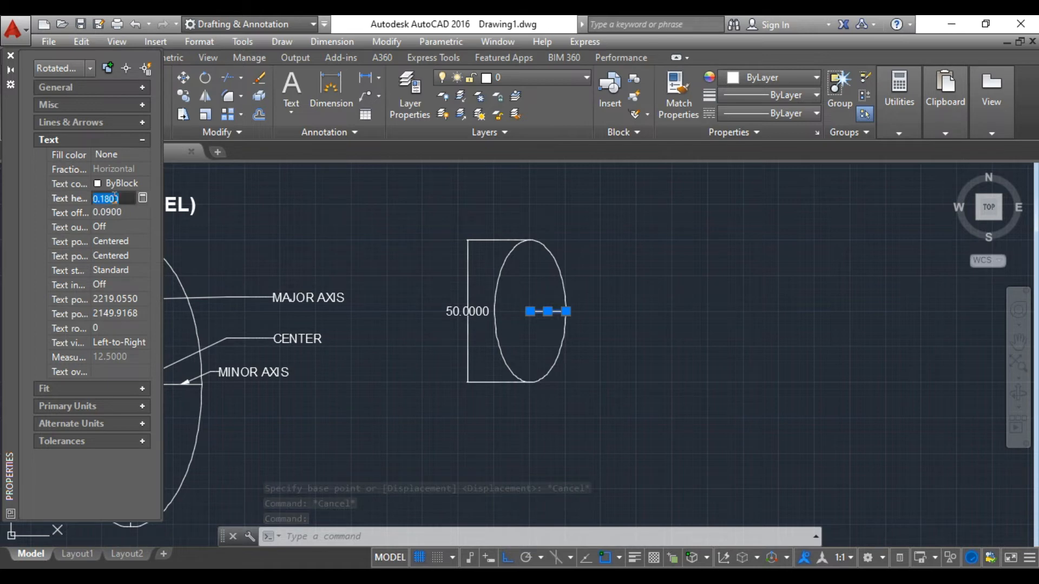
text(3)
key(Return)
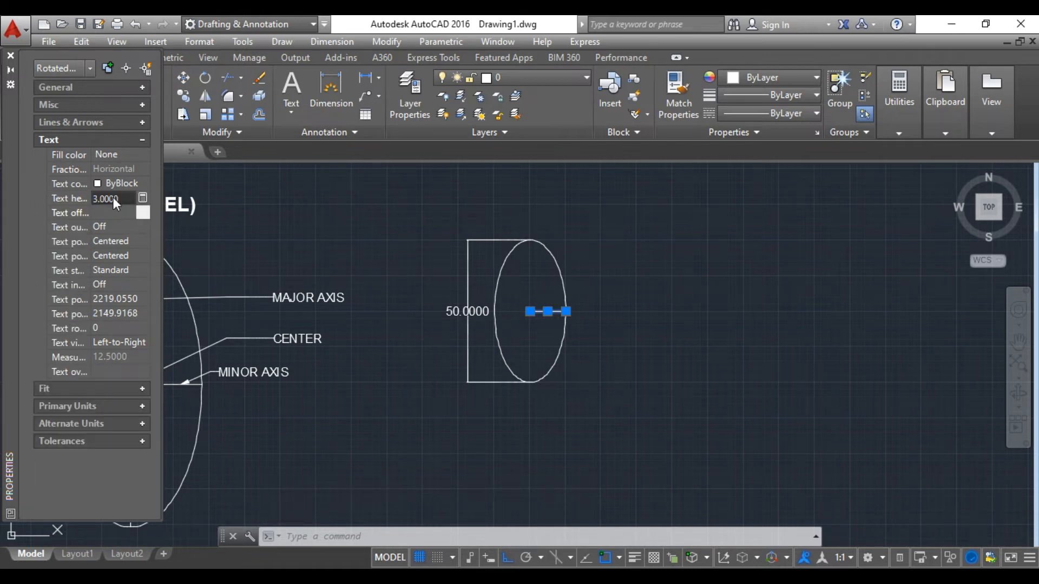
click(11, 58)
key(Escape)
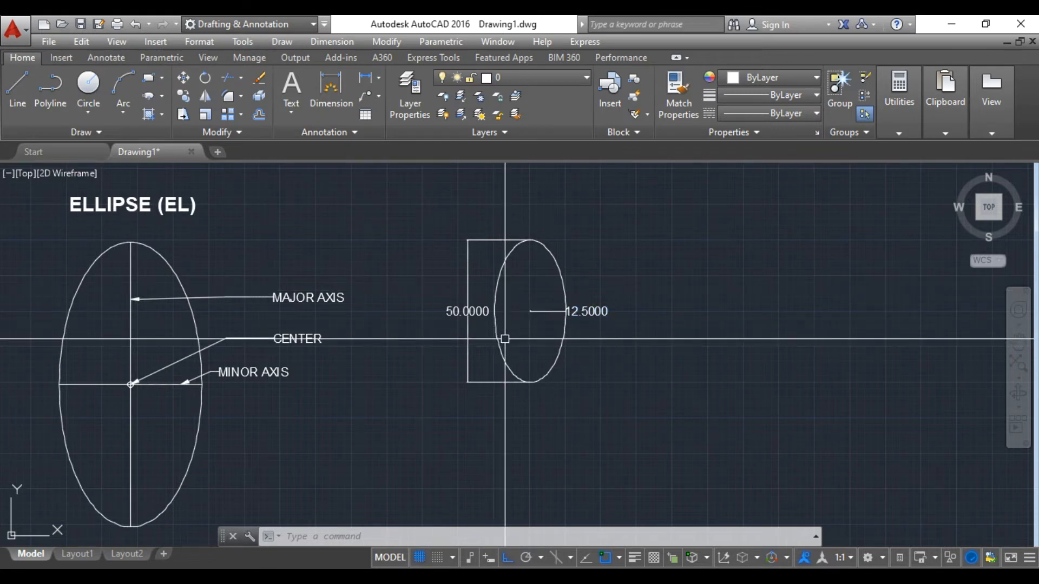
Step: Draw a trial ellipse beside the dimensioned one with a 50 vertical axis and a 25 distance to the other axis, and erase it
scroll(576, 319, up, 2)
middle_drag(573, 324, 480, 334)
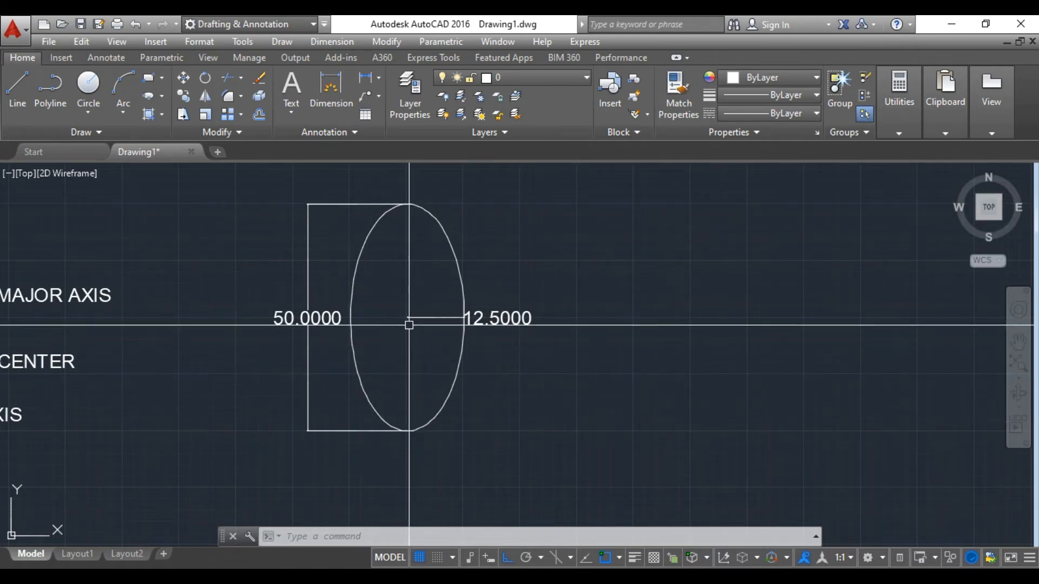
click(163, 96)
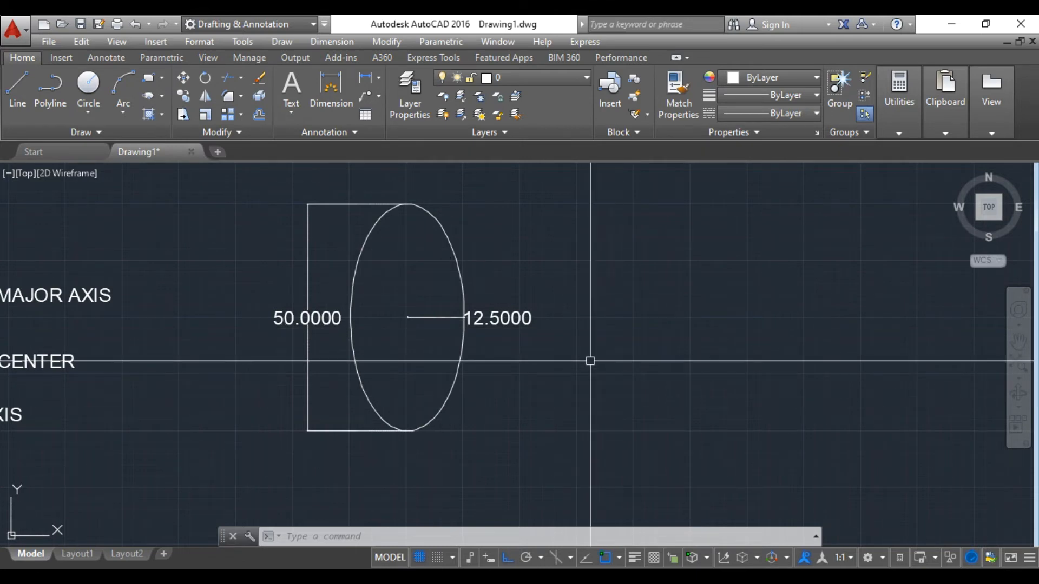
text(el)
key(Return)
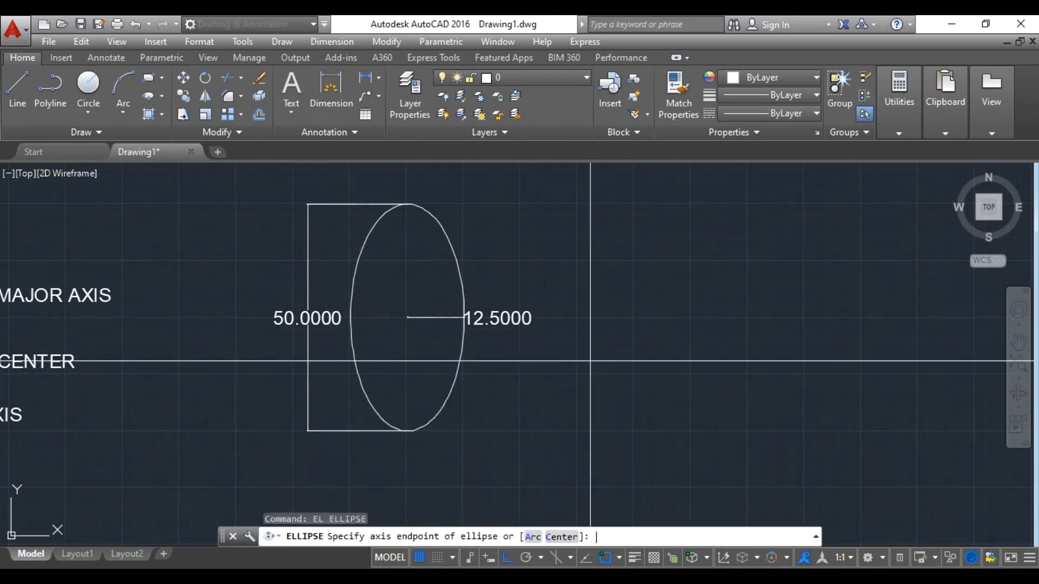
click(643, 230)
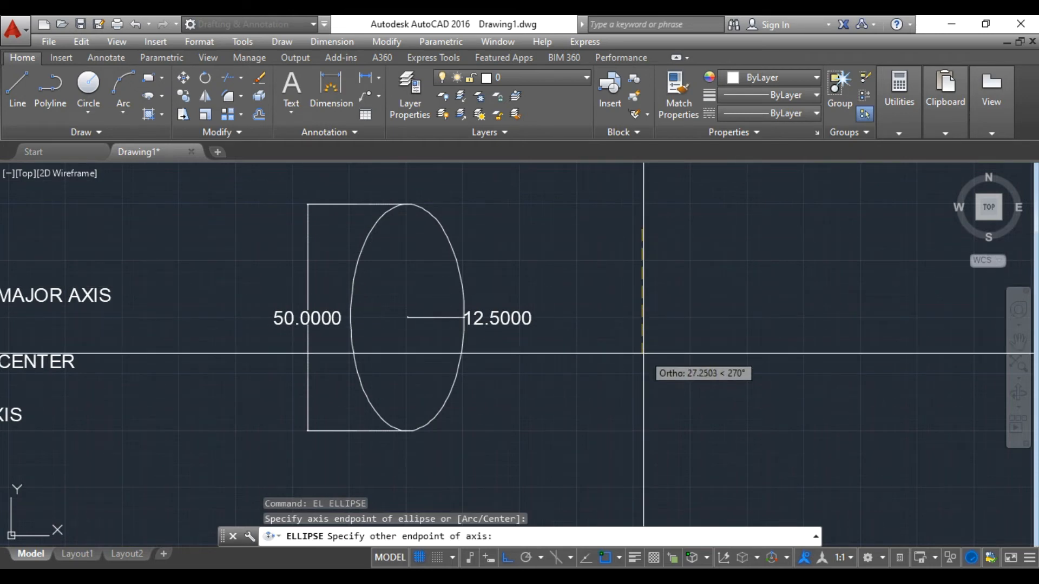
text(50)
key(Return)
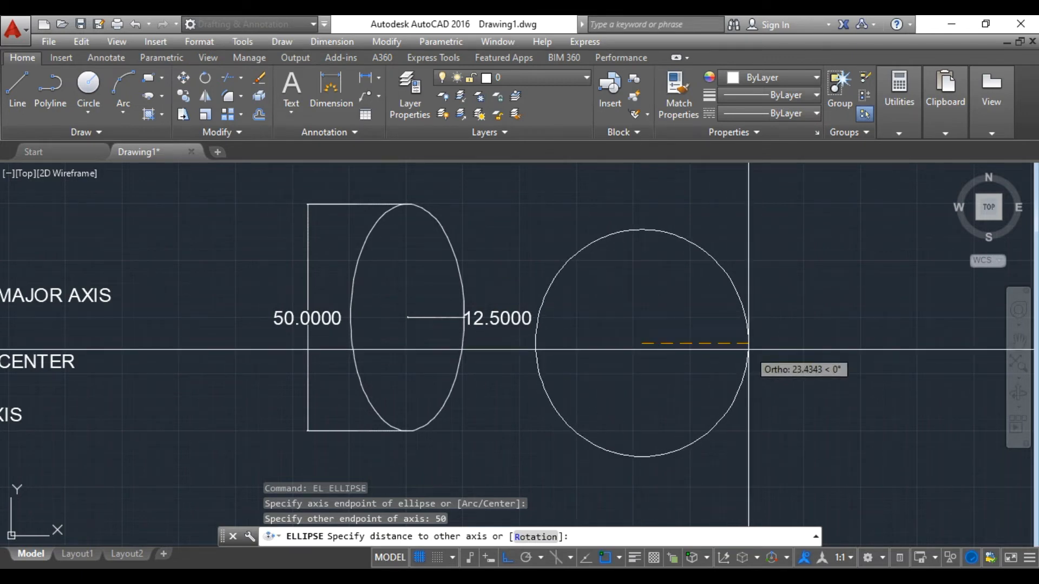
text(25)
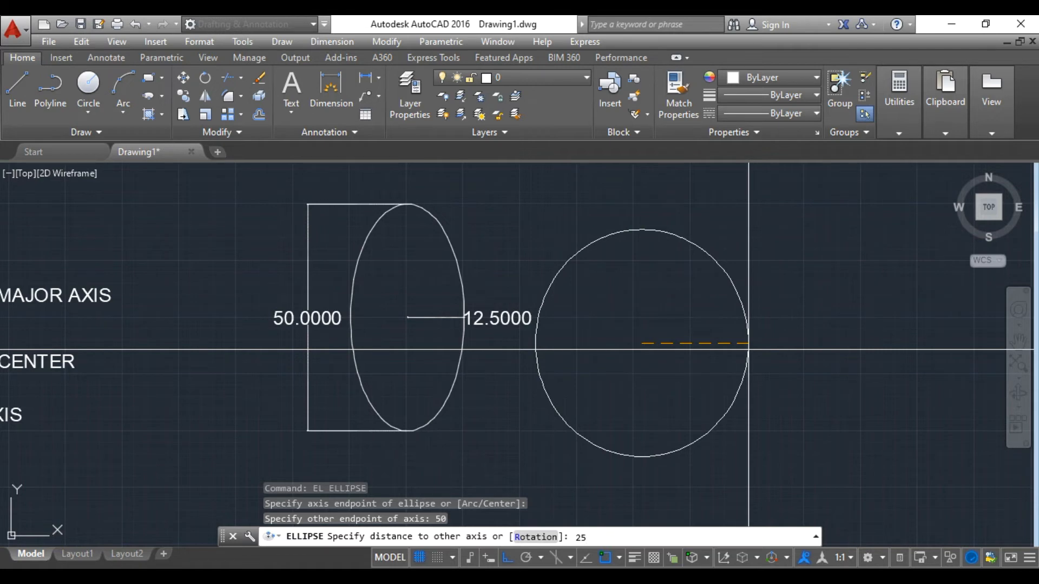
key(Return)
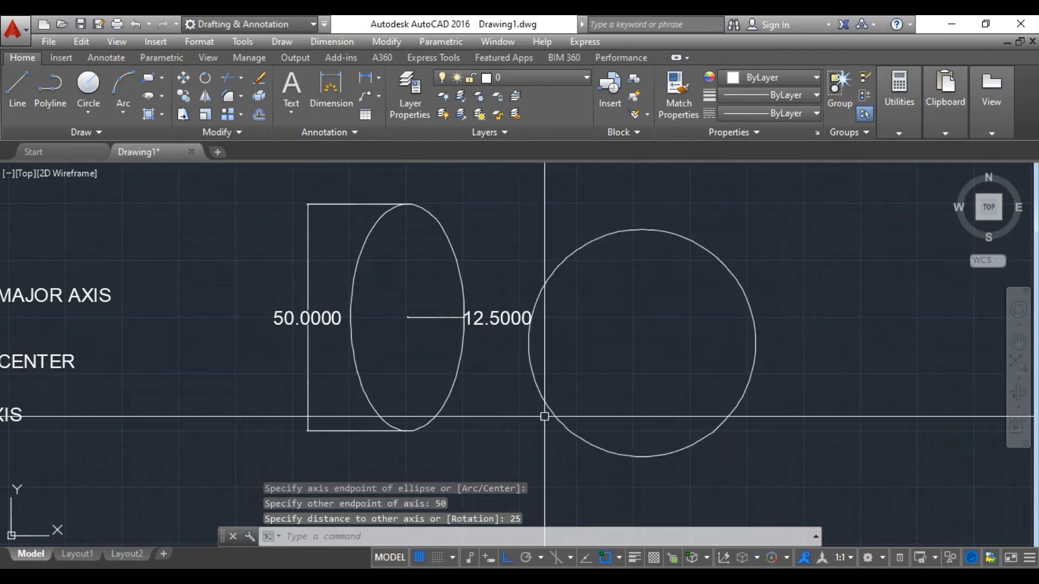
click(661, 454)
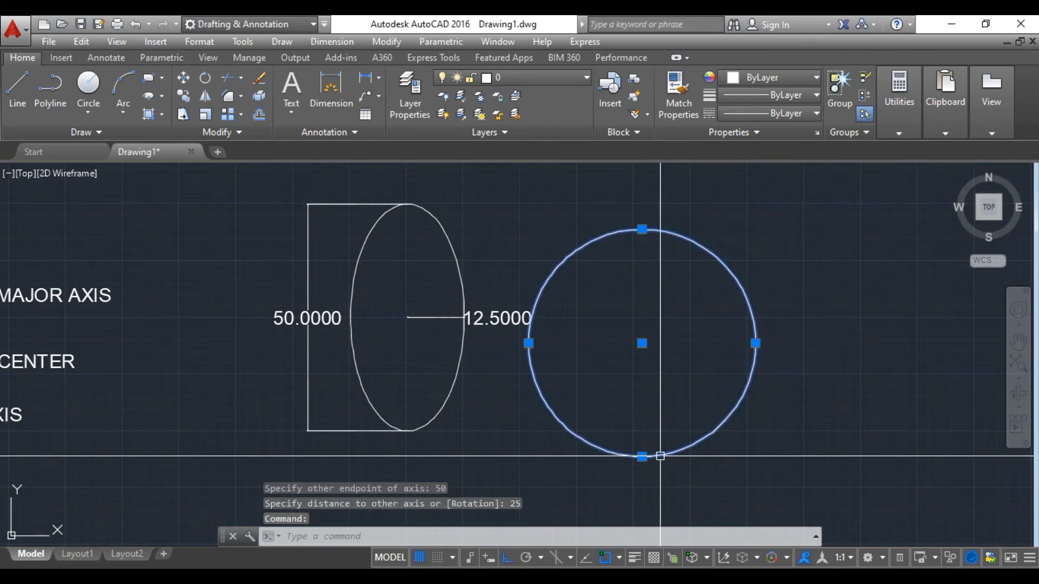
key(Delete)
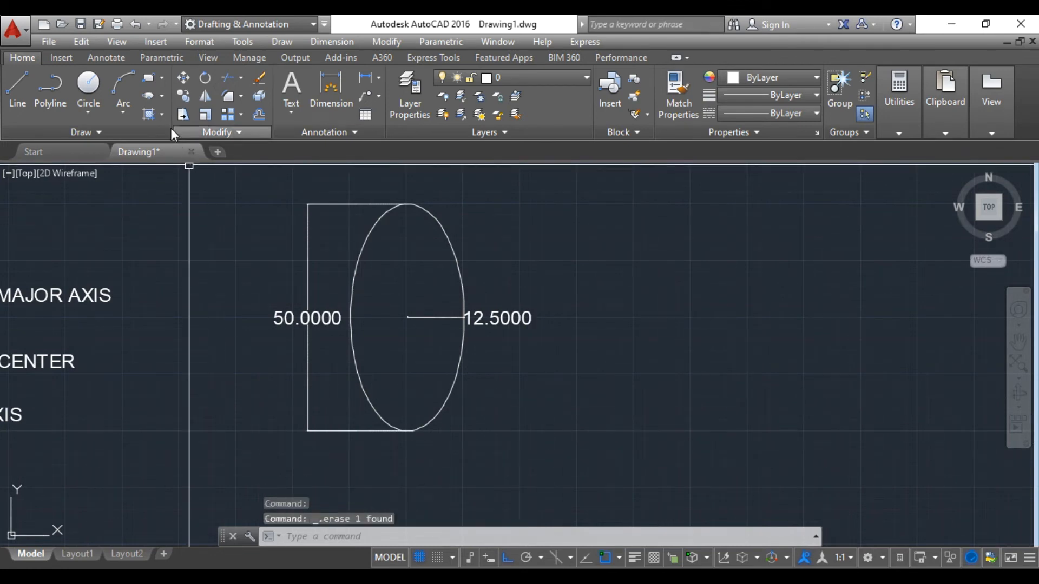
Step: Draw a center-based ellipse beside the dimensioned one with a vertical half-axis of 25 and a horizontal half-axis of 12.5
click(162, 97)
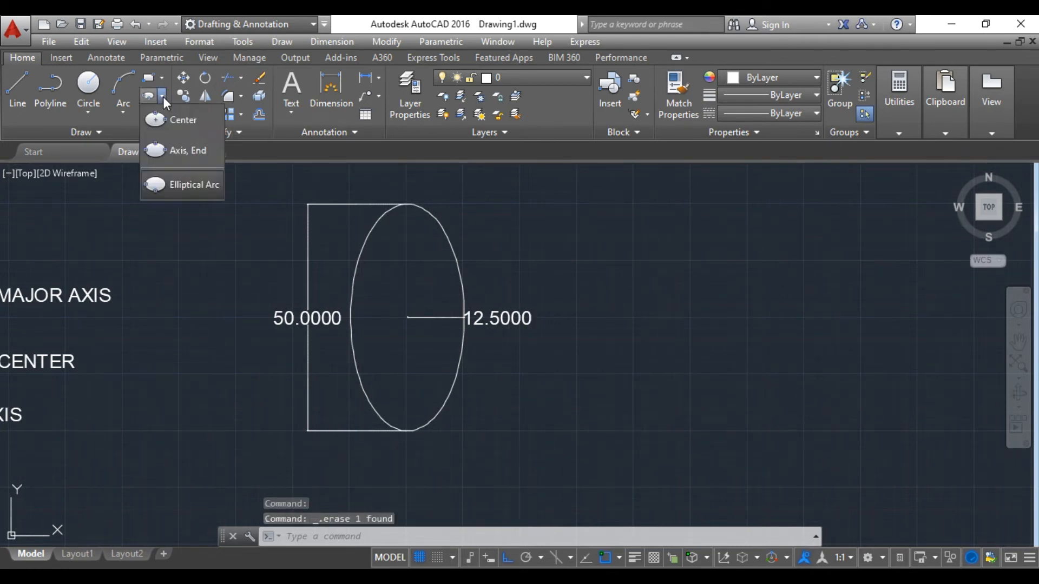
click(180, 126)
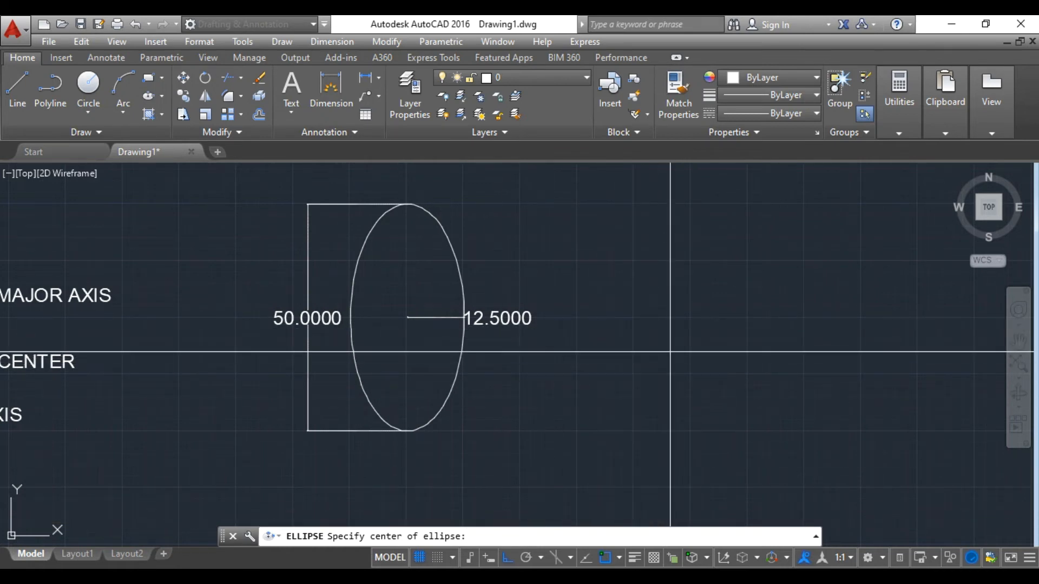
click(689, 318)
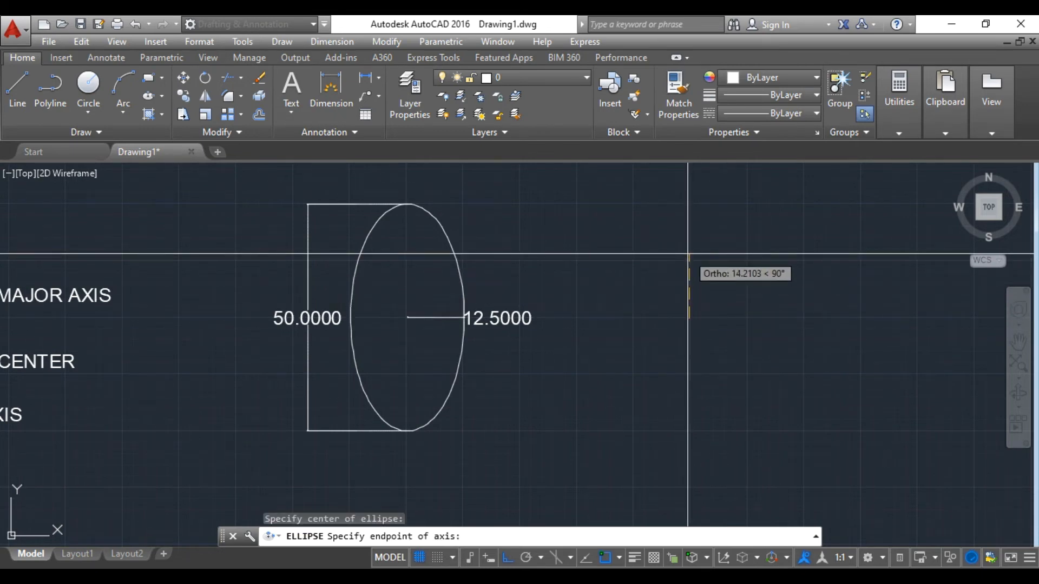
text(25)
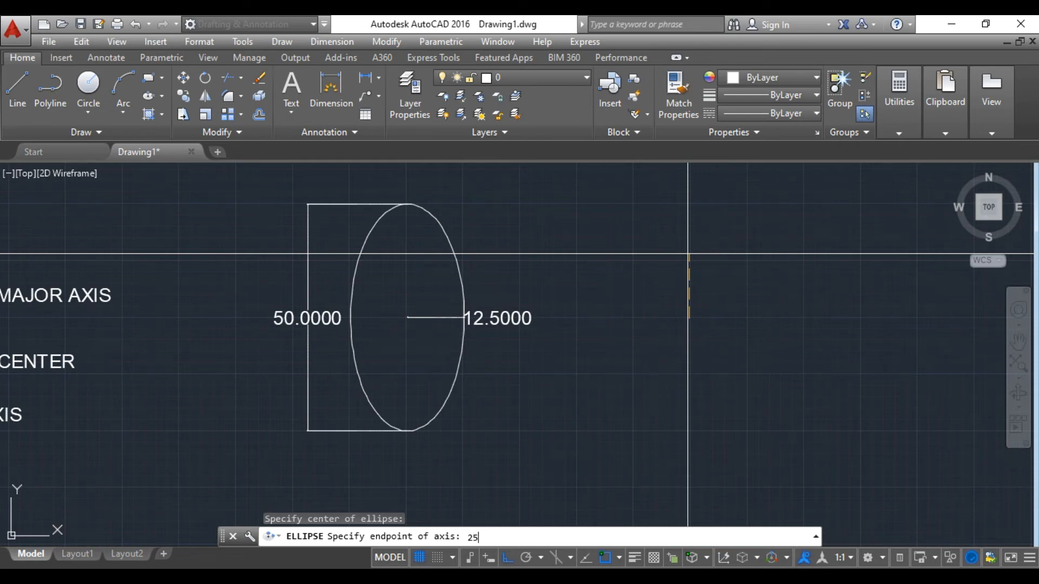
key(Return)
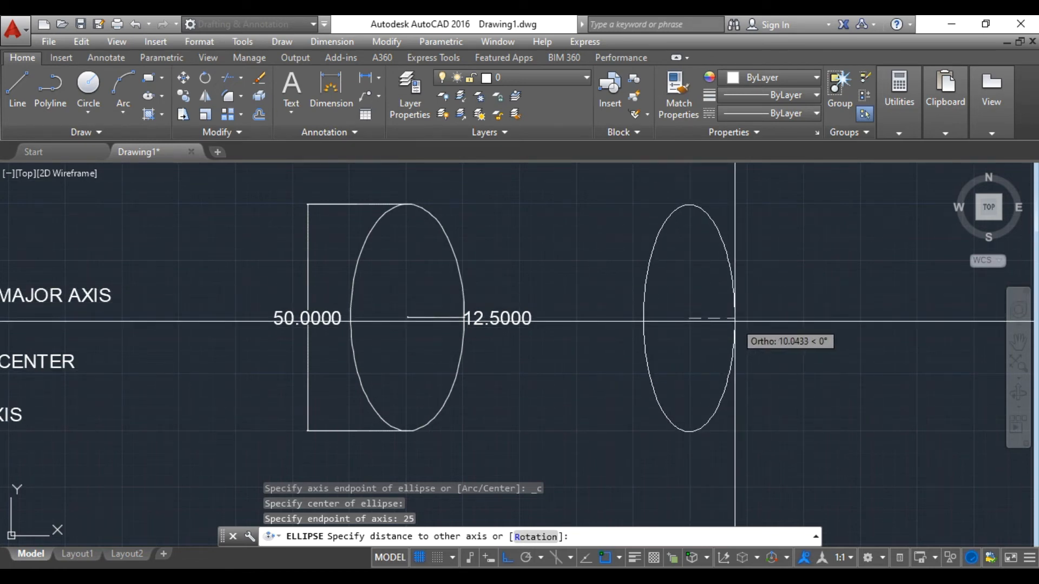
text(12)
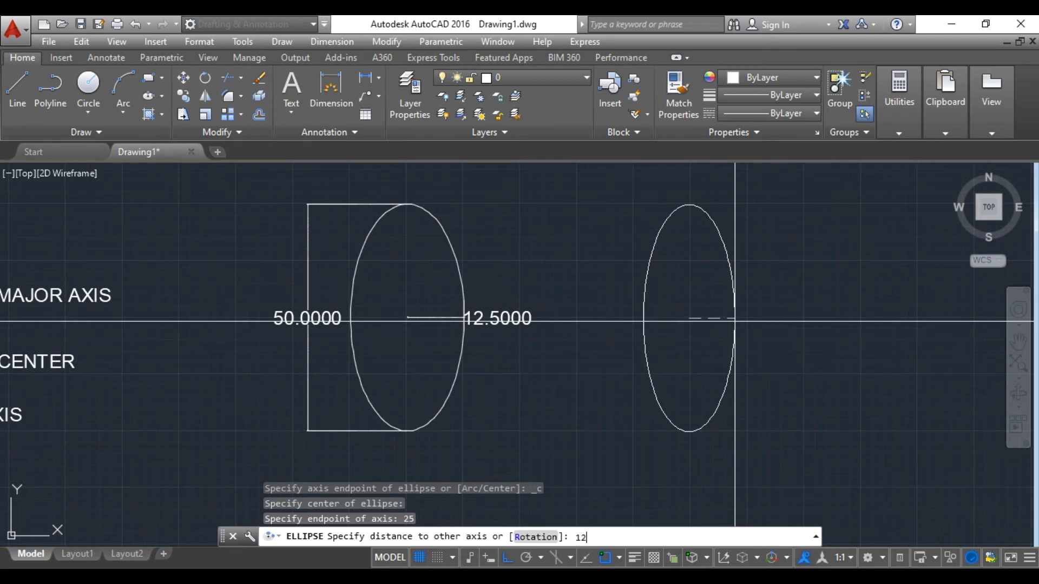
text(.5)
key(Return)
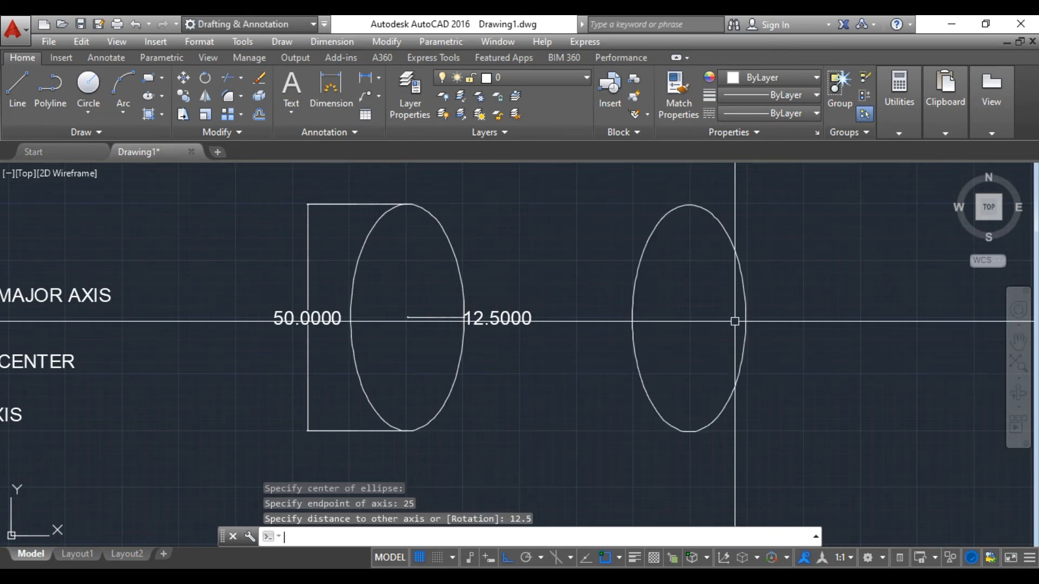
Step: Draw connected lines from the center-based ellipse's top quadrant to its center and on to its right quadrant
click(19, 79)
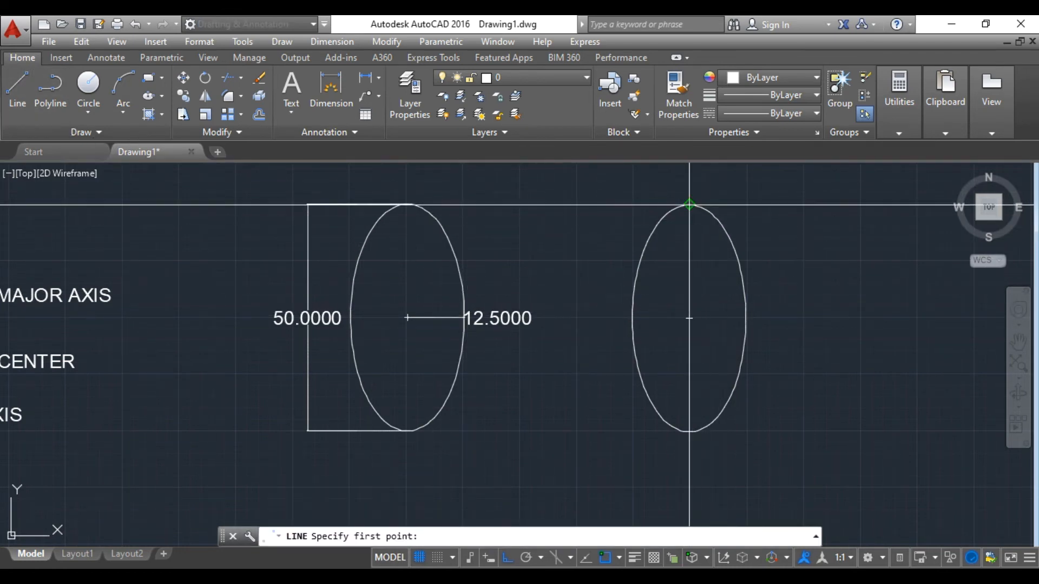
click(689, 204)
click(689, 318)
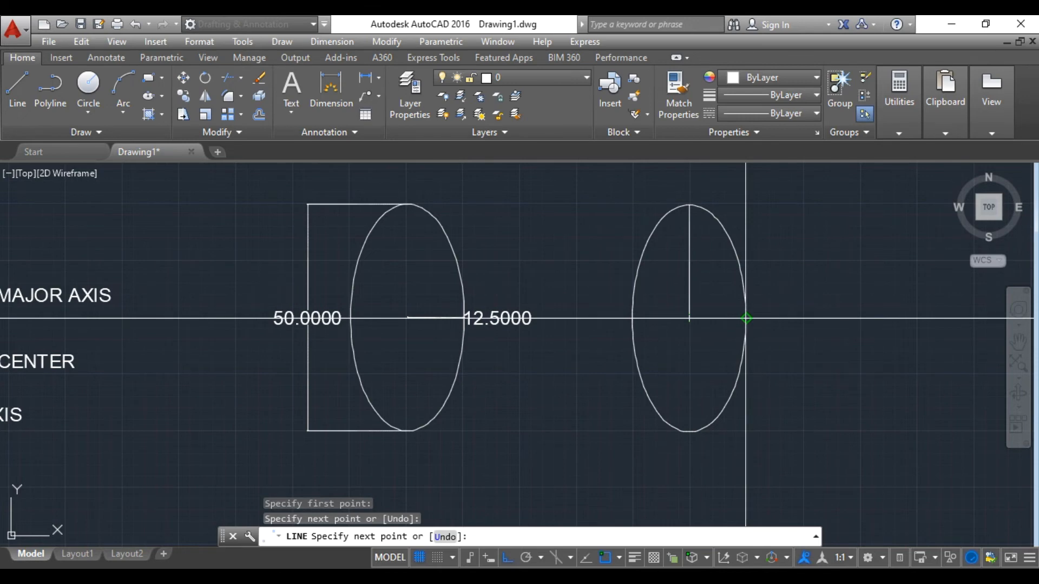
click(746, 318)
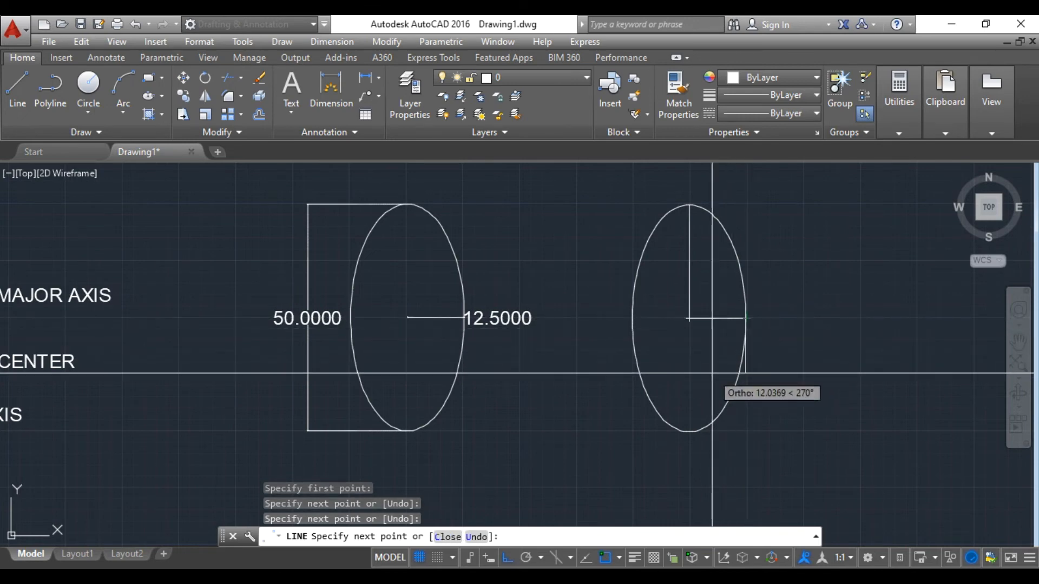
key(Escape)
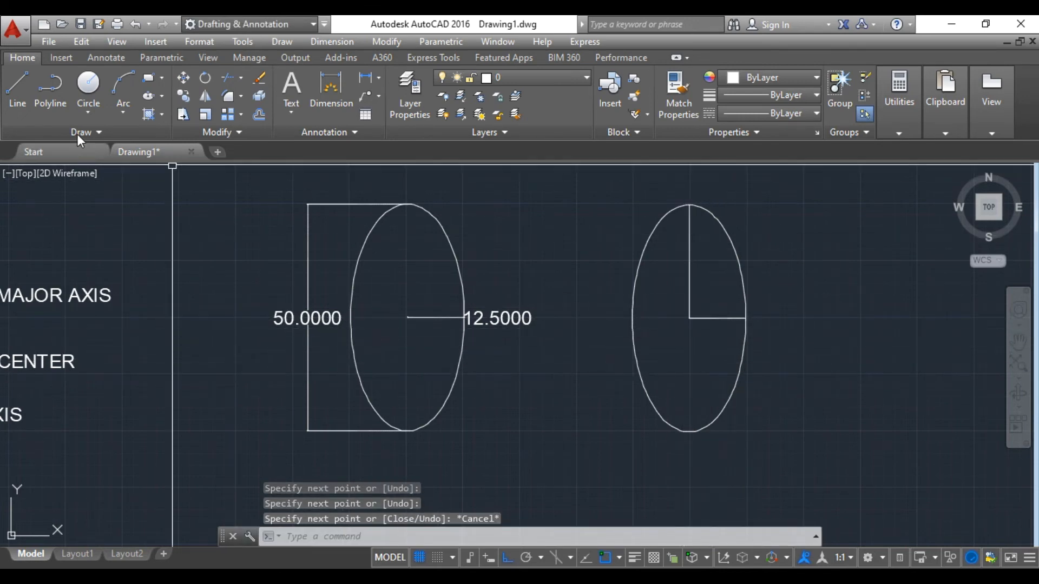
Step: Draw an elliptical arc beyond the last ellipse with a 25 vertical axis and 6.25 horizontal half-axis, spanning from top quadrant to left quadrant
click(160, 97)
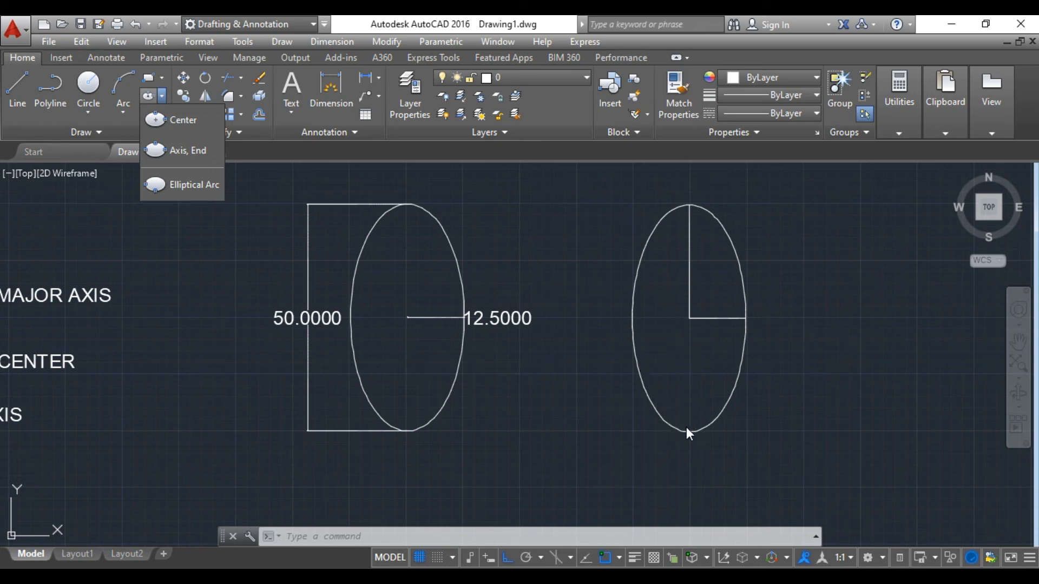
click(200, 185)
middle_drag(555, 410, 308, 395)
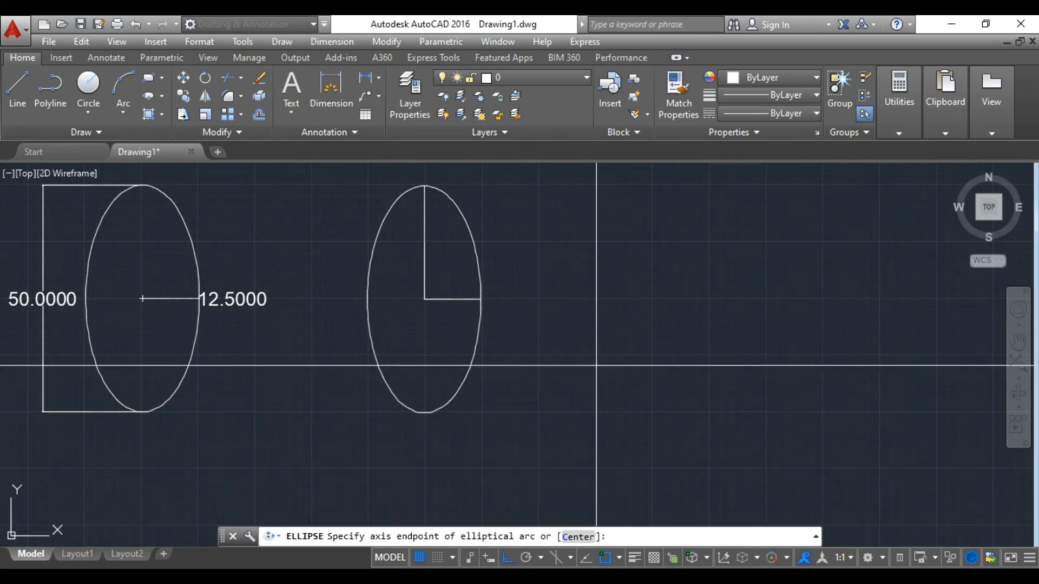
click(652, 219)
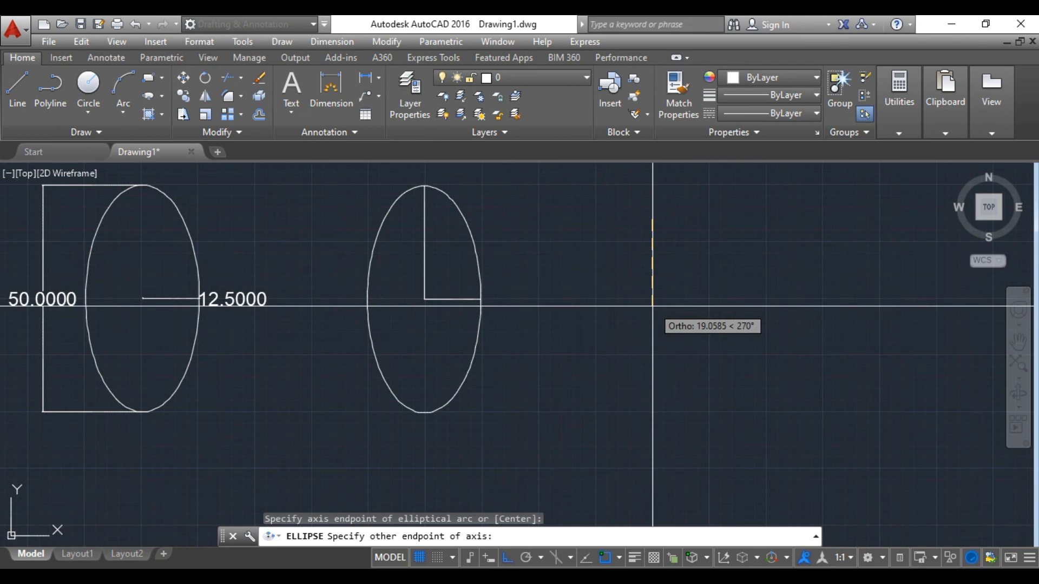
text(25)
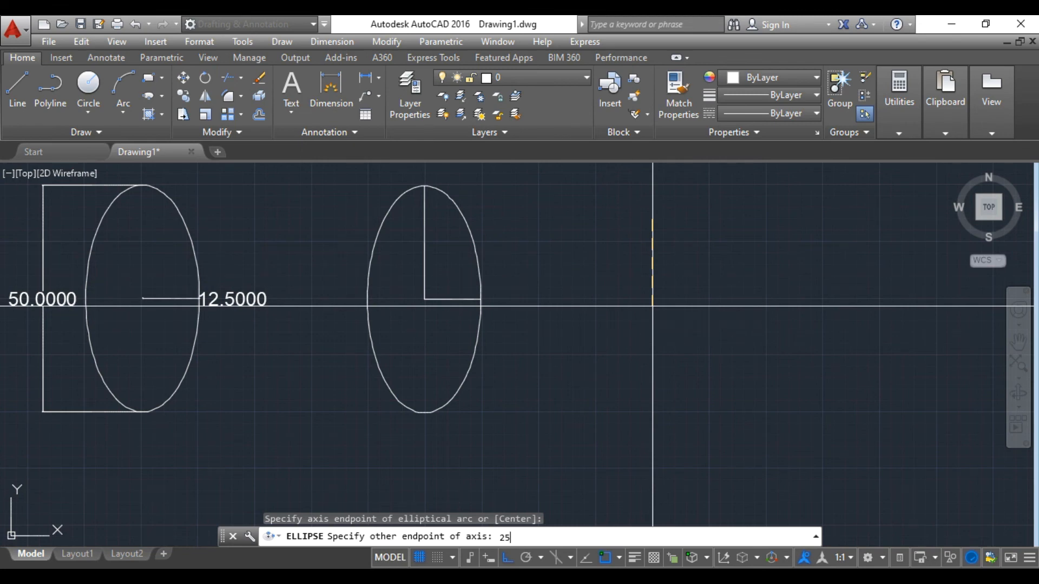
key(Return)
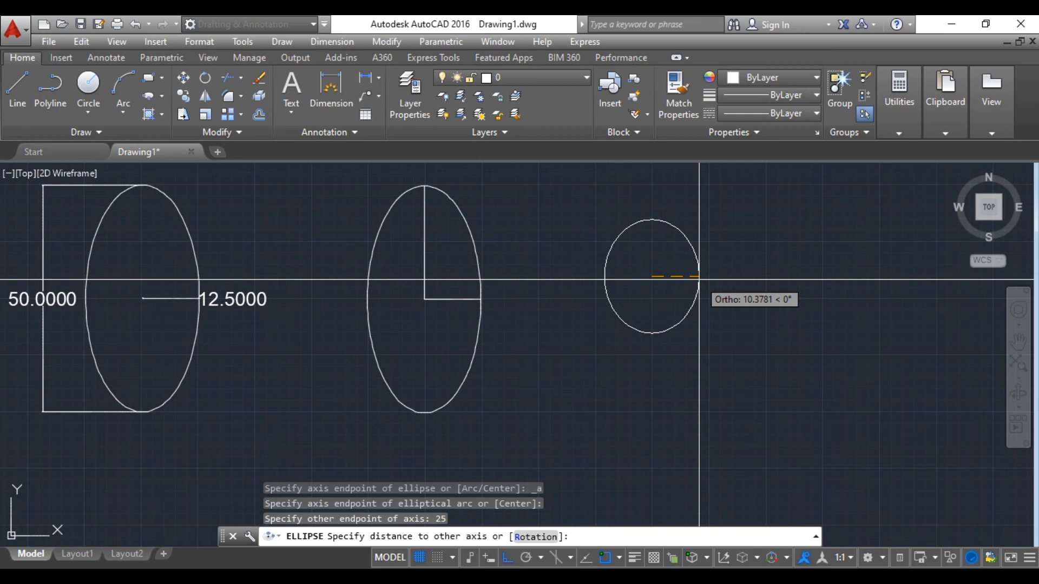
text(6.25)
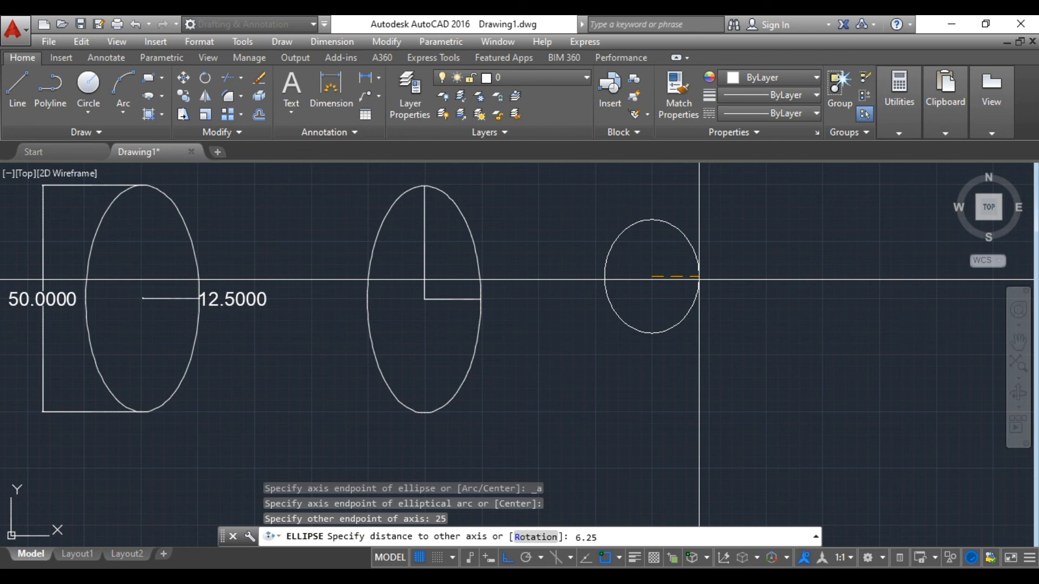
key(Return)
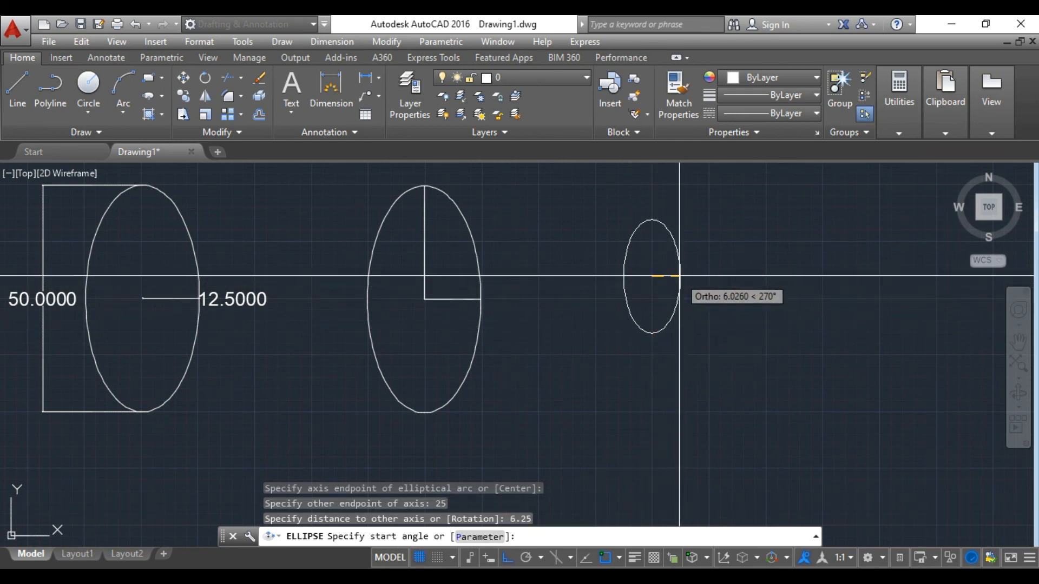
click(650, 221)
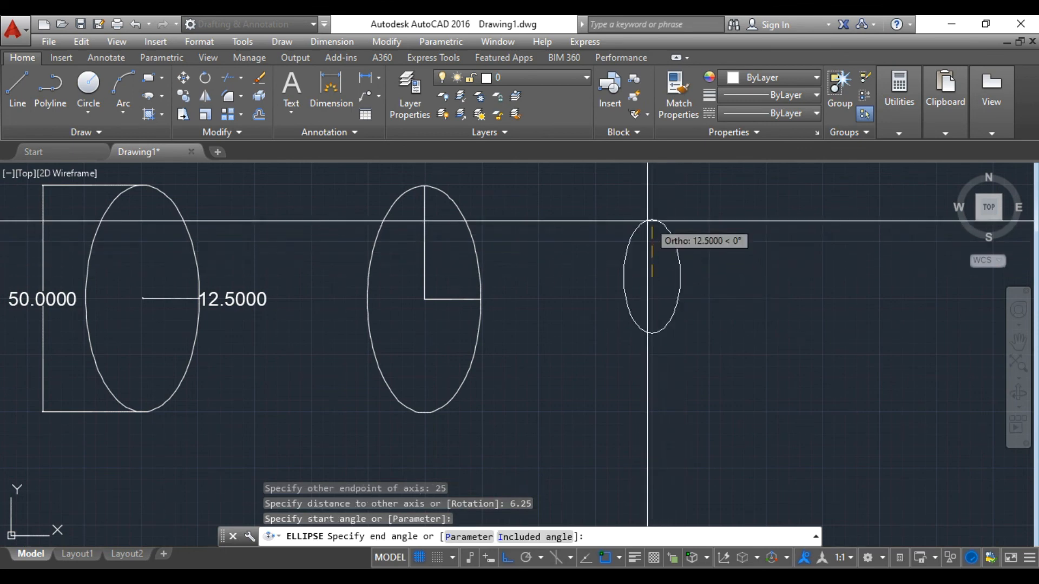
click(631, 278)
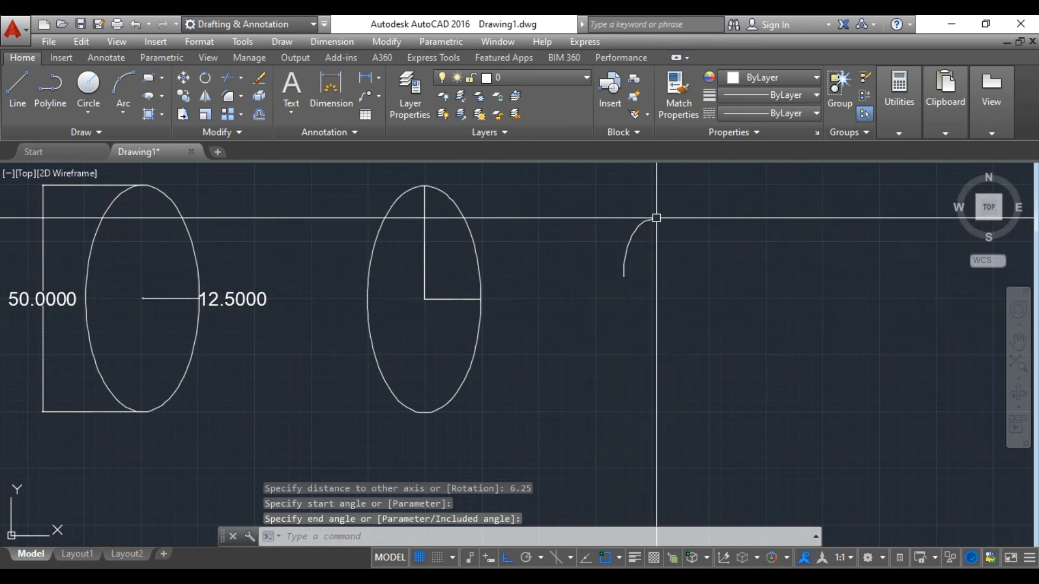
Step: Select the elliptical arc and review it alongside the finished ellipses and the labelled example
click(656, 281)
click(612, 225)
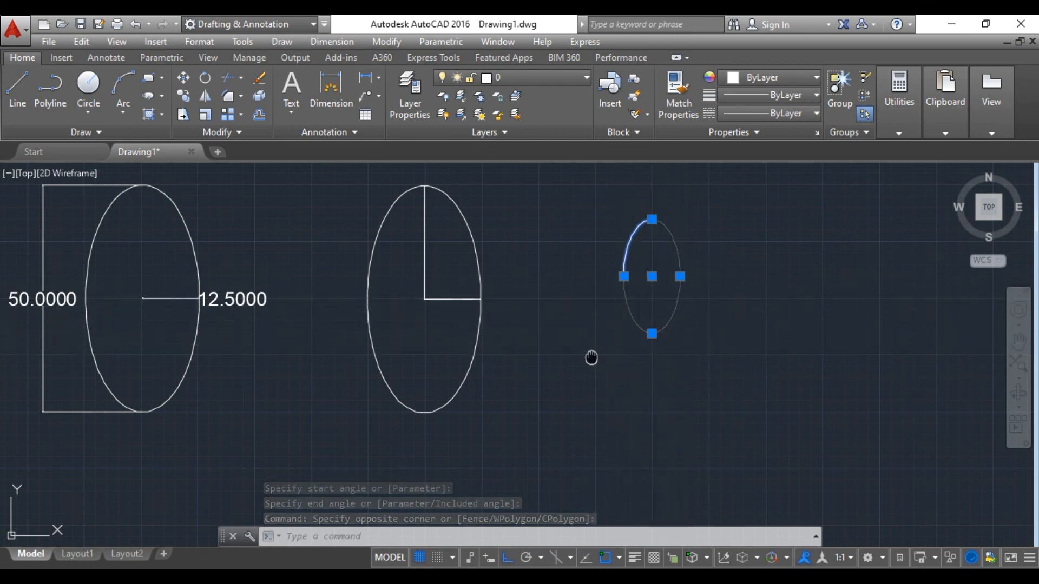
middle_drag(591, 358, 703, 359)
scroll(703, 359, down, 3)
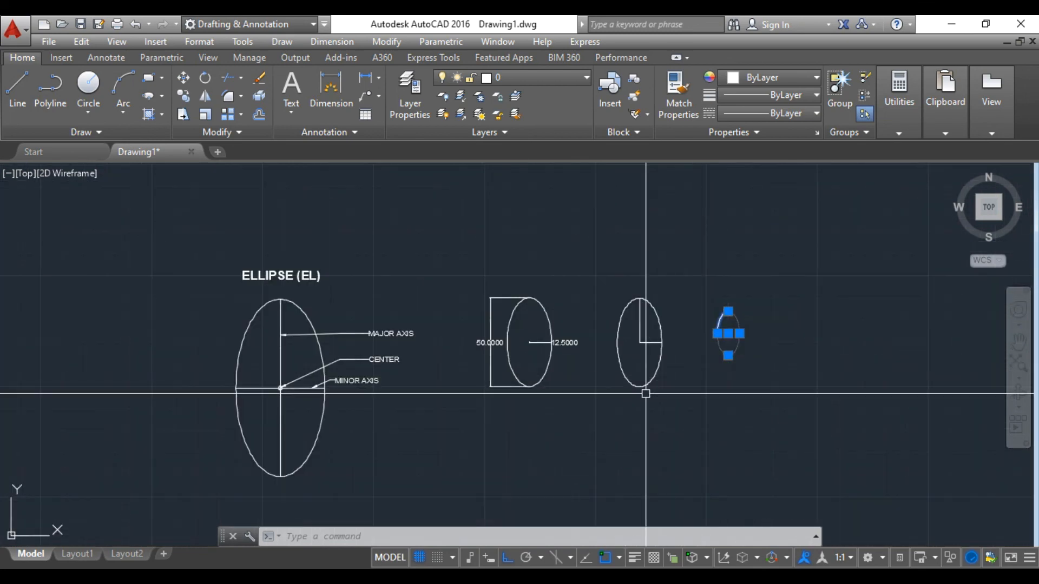
middle_drag(645, 393, 678, 378)
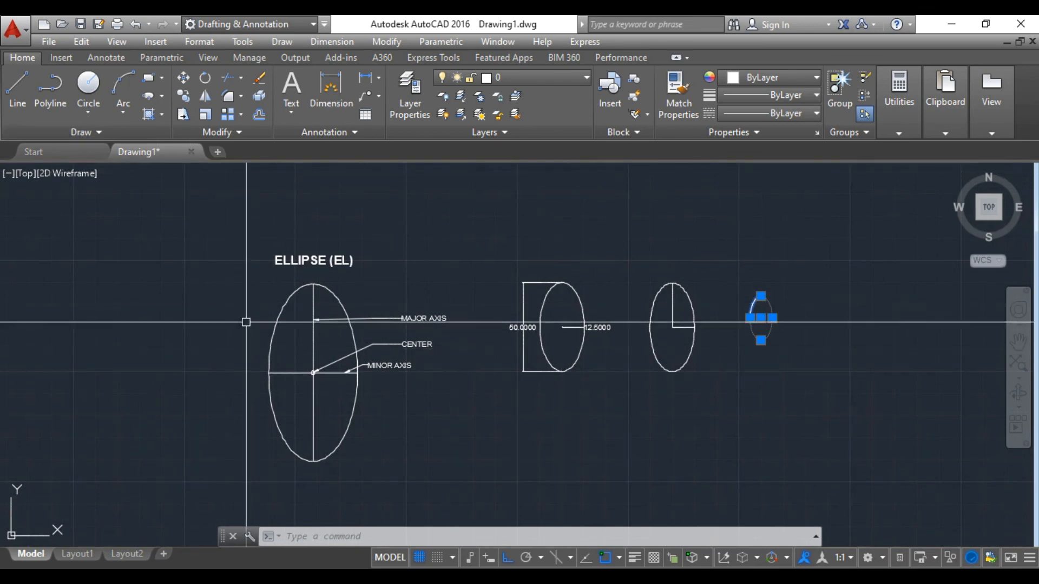
scroll(308, 270, up, 2)
middle_drag(405, 303, 383, 237)
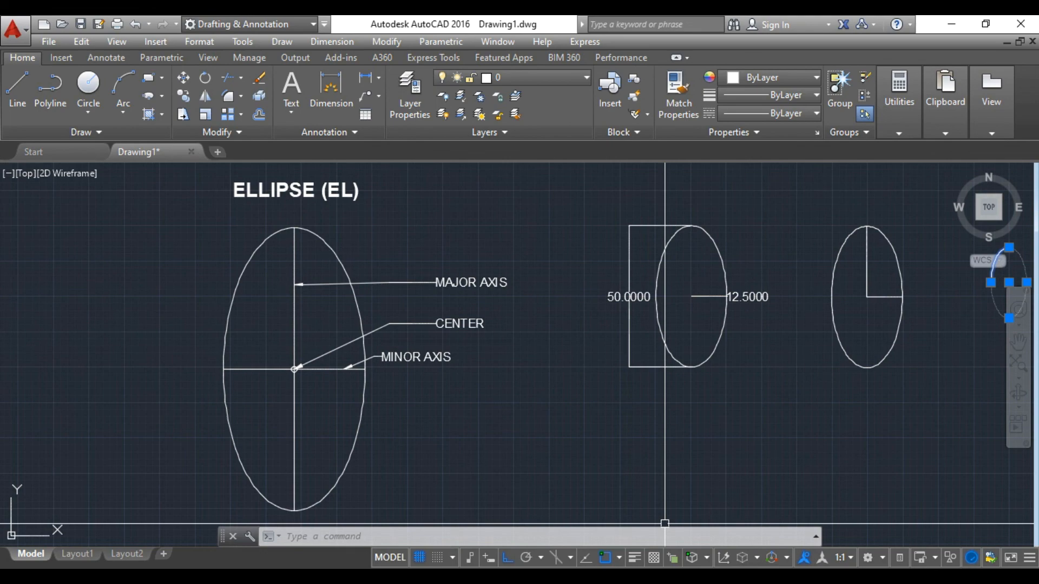
click(704, 580)
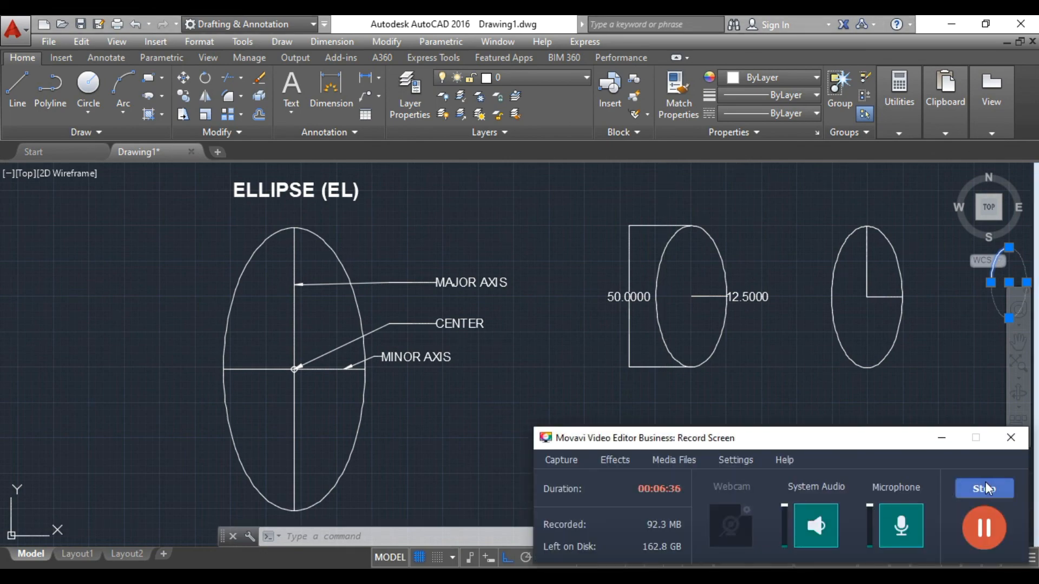